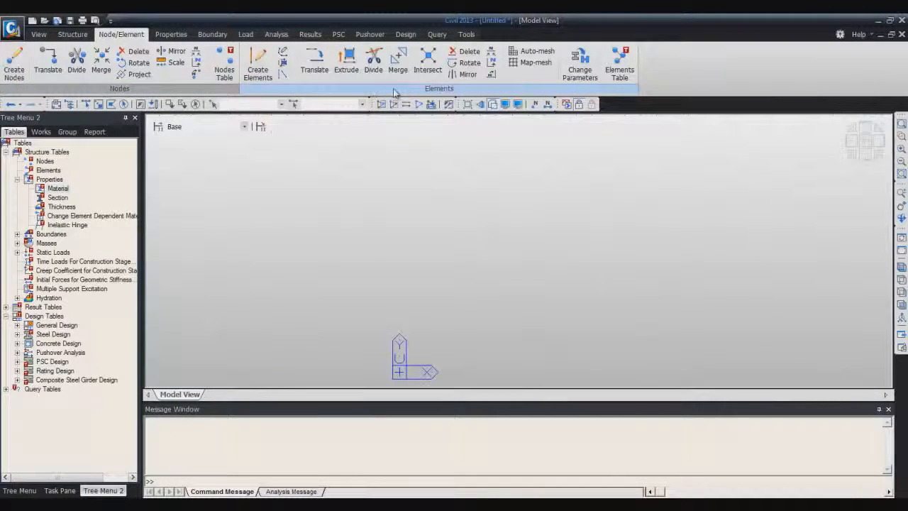
- Start creating general beam elements with material A36, section W18x35 and a beta angle of 90 degrees
click(258, 62)
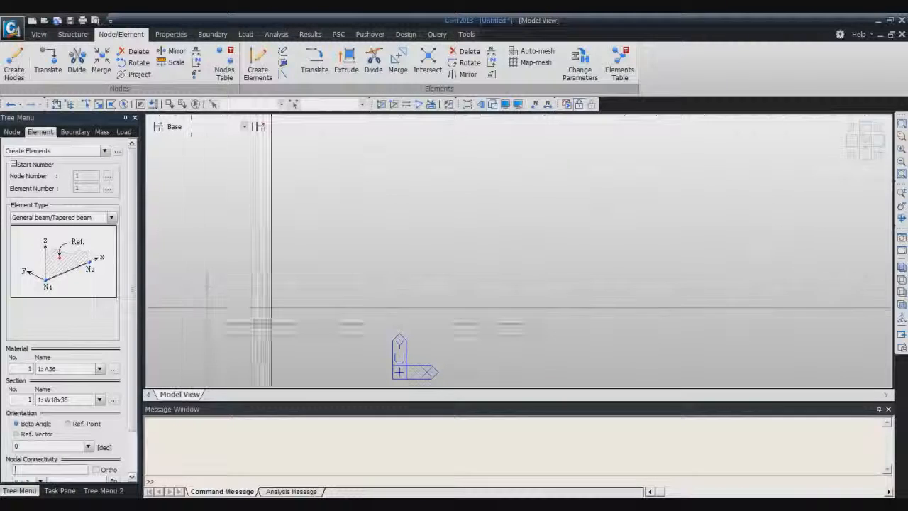
click(100, 400)
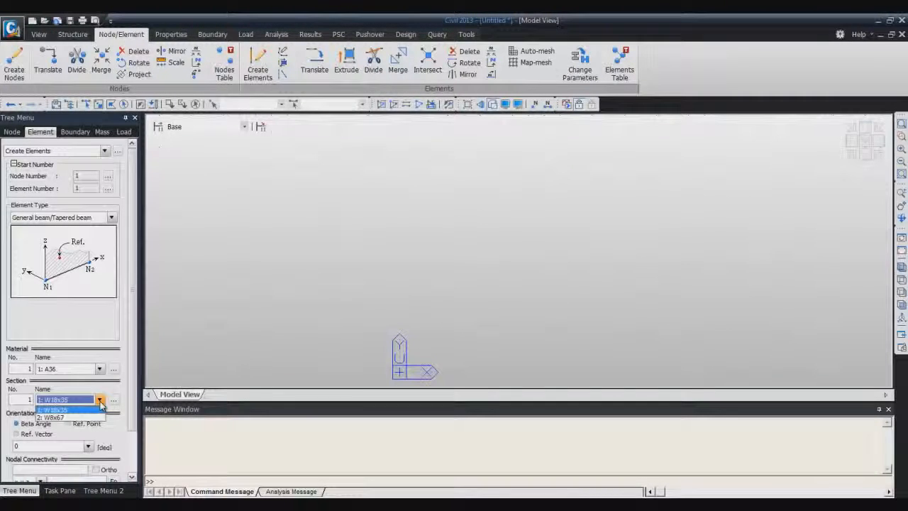
click(68, 418)
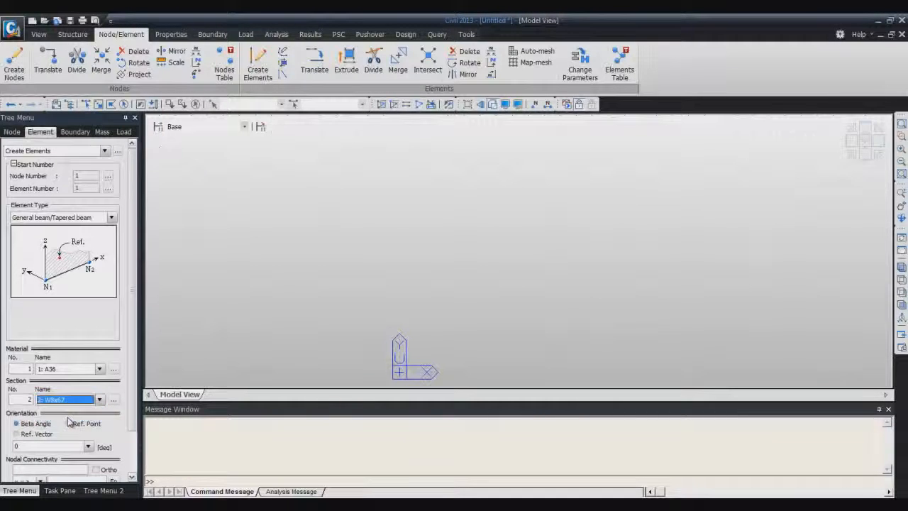
click(99, 400)
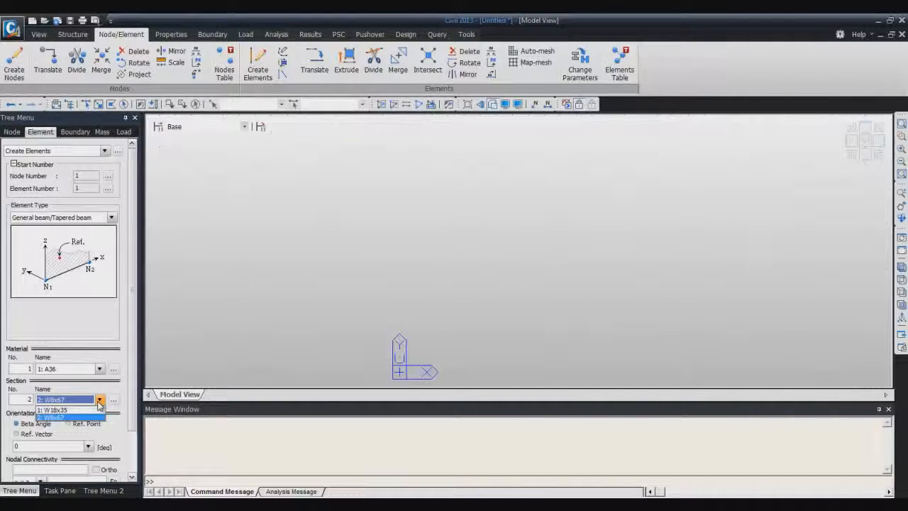
click(75, 411)
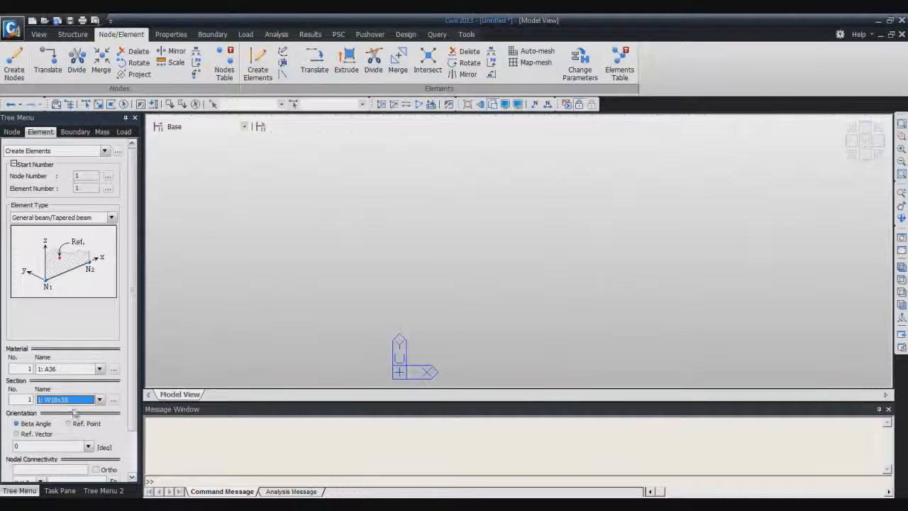
scroll(71, 354, down, 3)
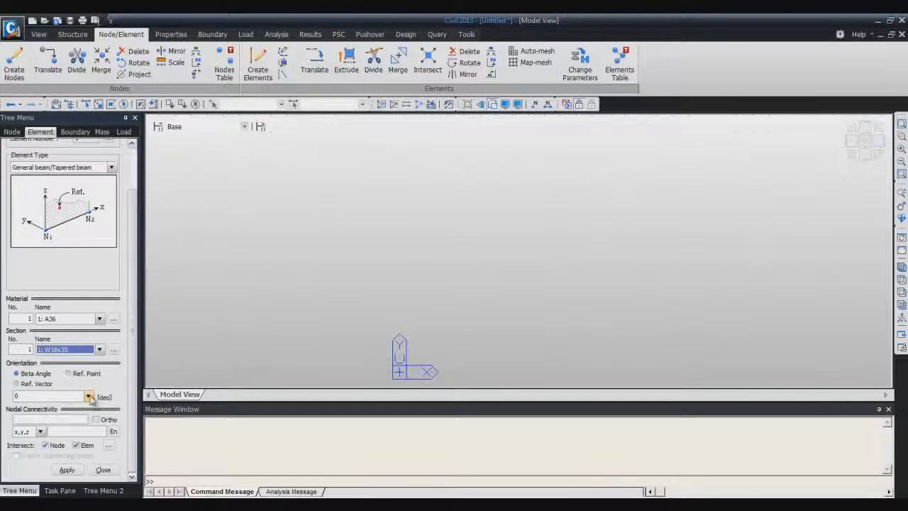
click(88, 397)
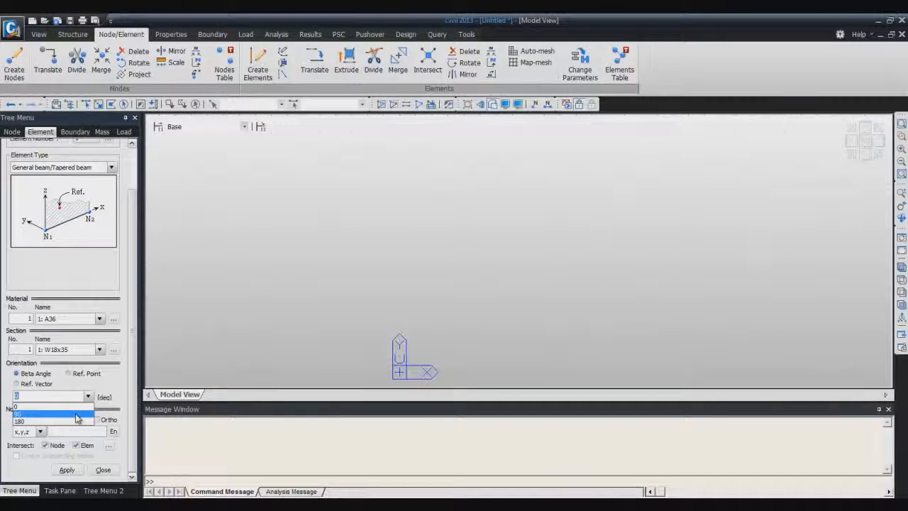
click(78, 414)
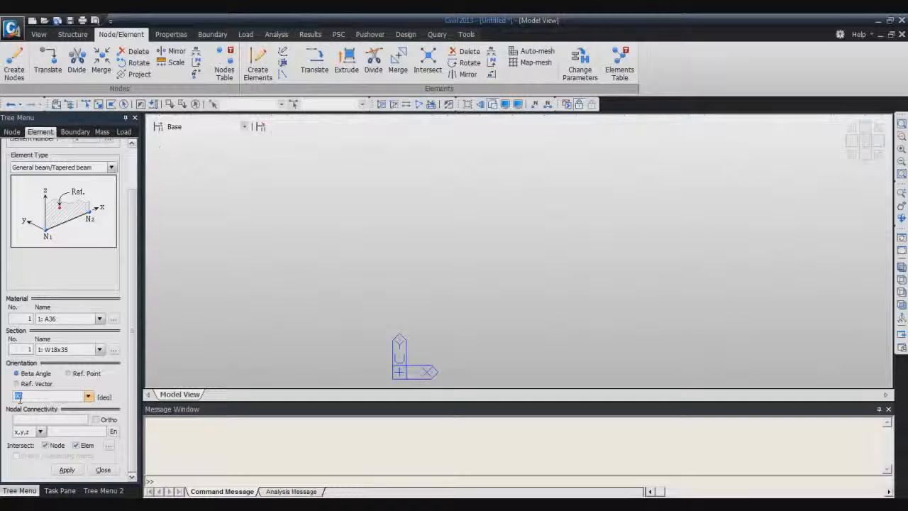
- Create three vertical columns of equal height, the first from the origin and the others evenly spaced along the X axis
click(400, 373)
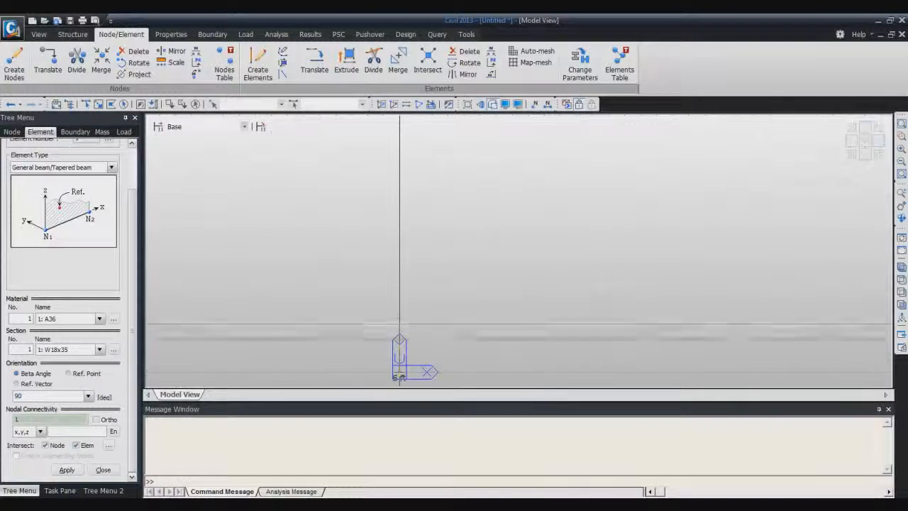
click(399, 276)
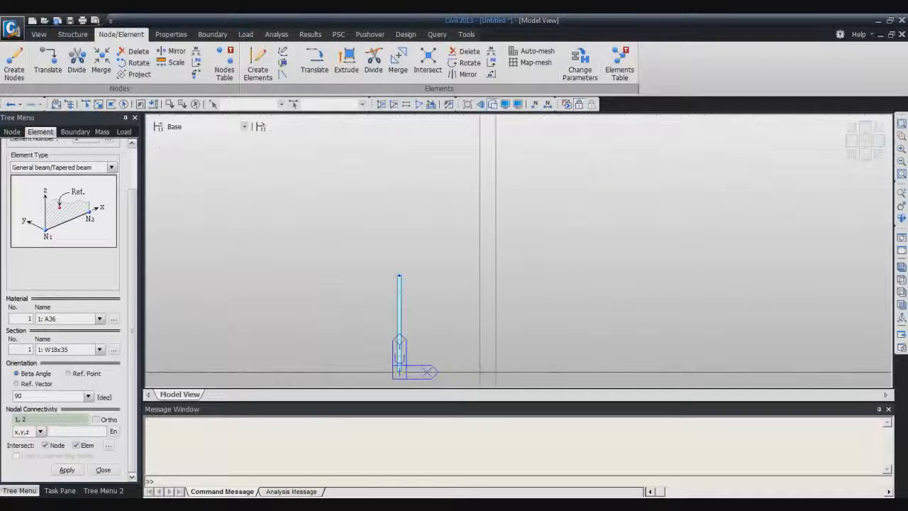
click(560, 372)
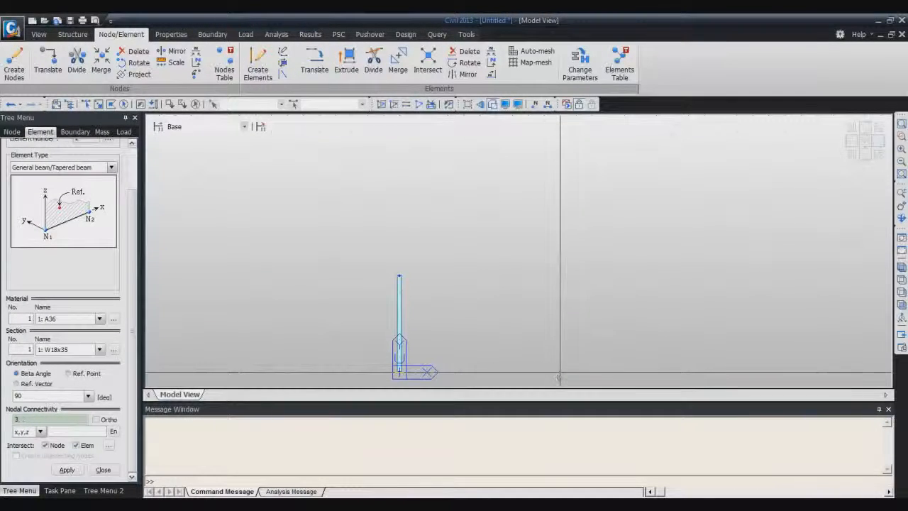
click(560, 276)
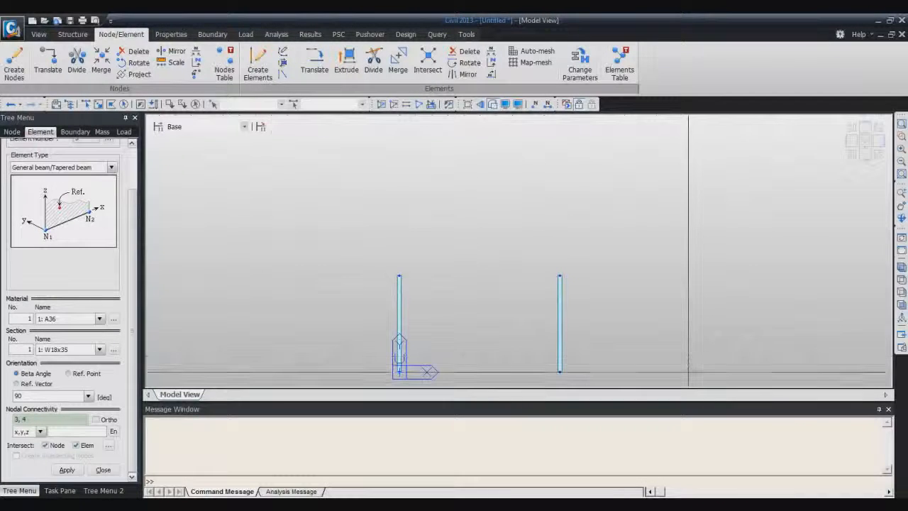
click(721, 373)
click(721, 276)
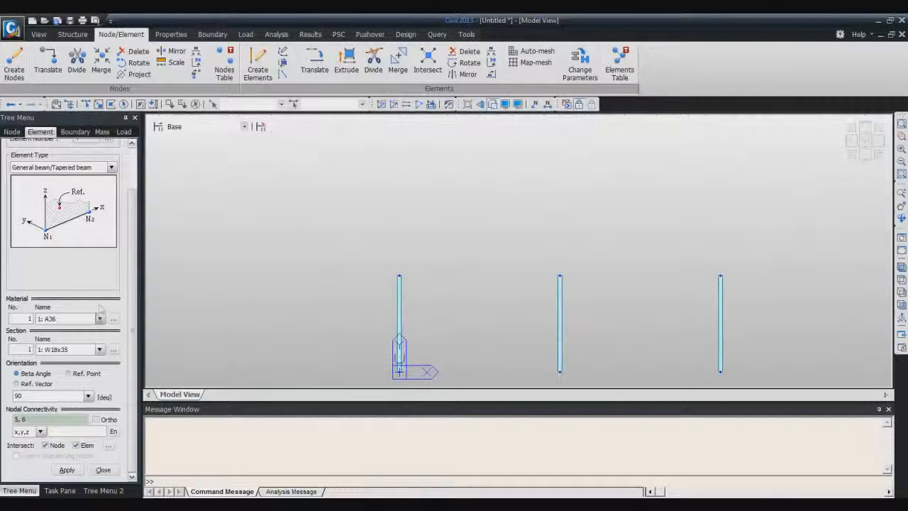
- Create a W8x67 beam across the tops of all three columns and display the frame with its section shapes in 3D
click(102, 349)
click(87, 367)
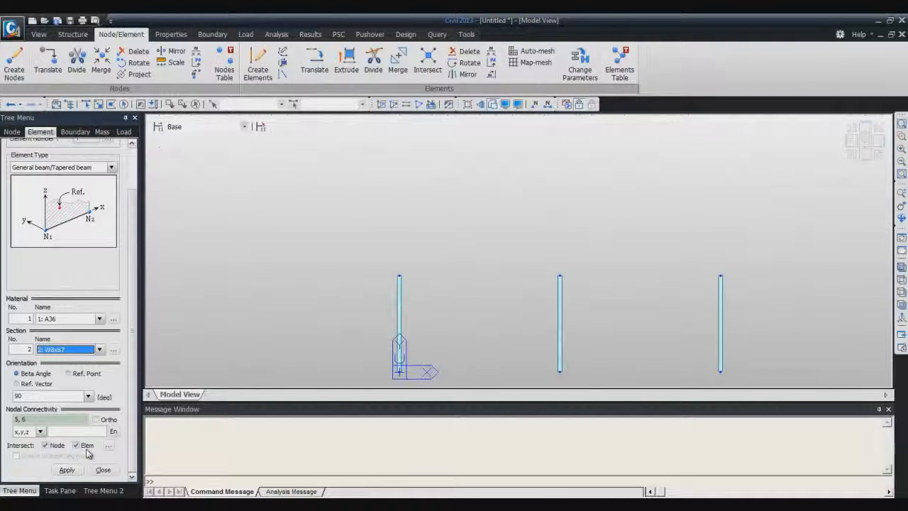
click(399, 275)
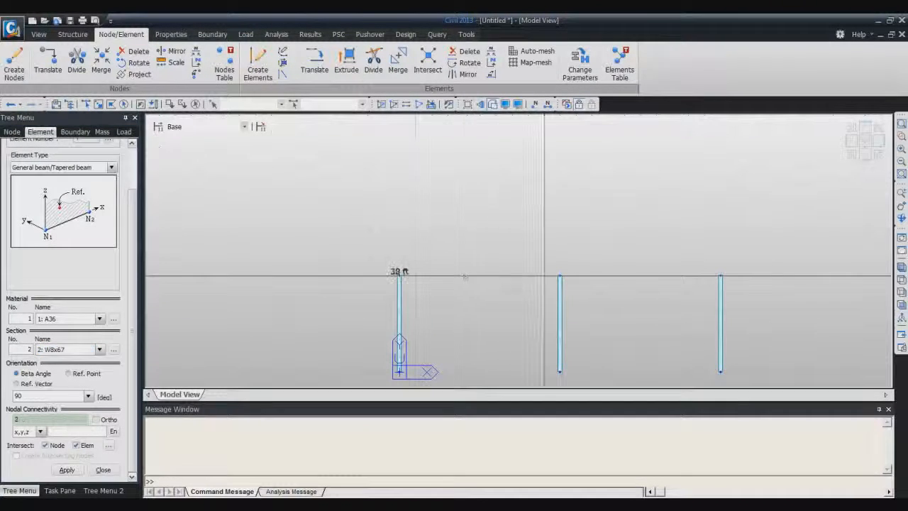
click(720, 276)
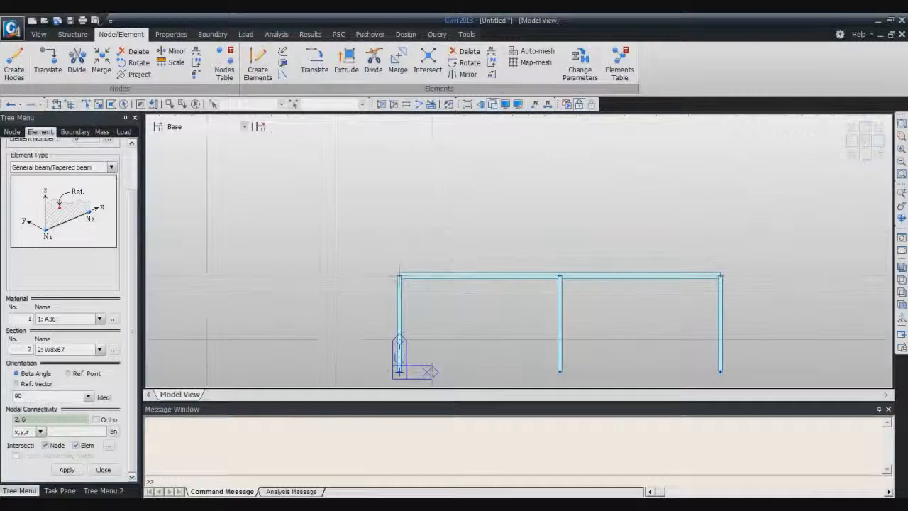
click(902, 270)
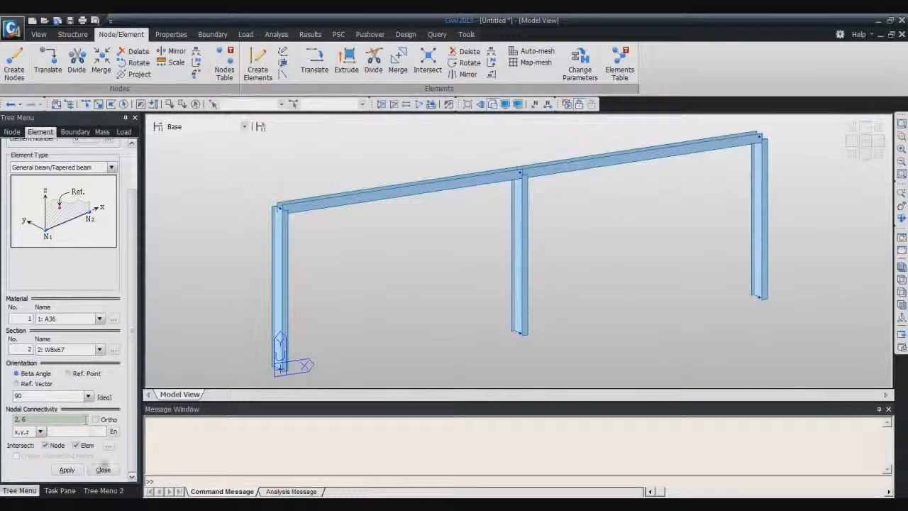
click(102, 470)
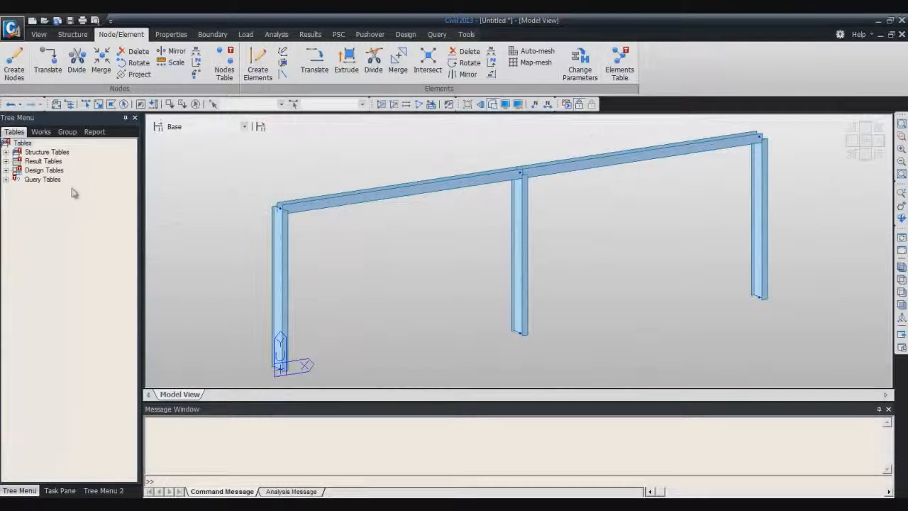
- Assign section W18x35 to the two top beam elements from the model's list of defined properties
click(104, 491)
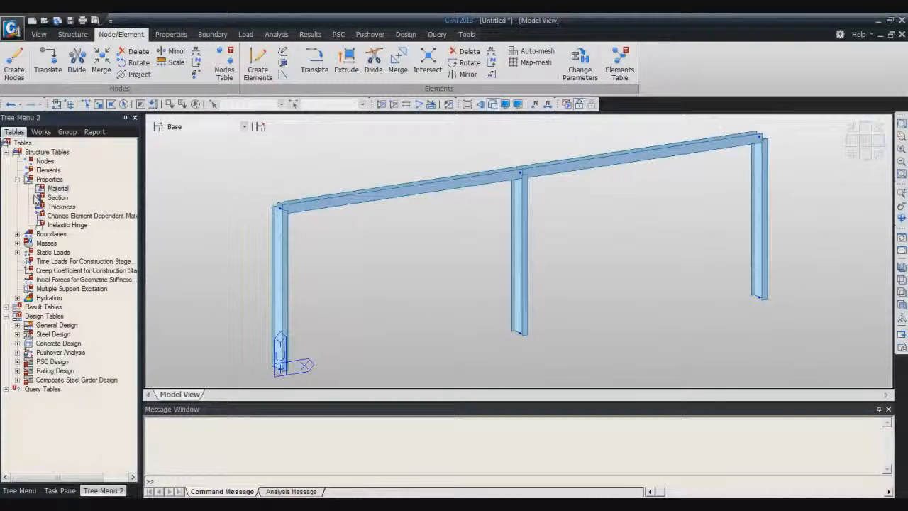
click(60, 491)
click(103, 491)
click(44, 132)
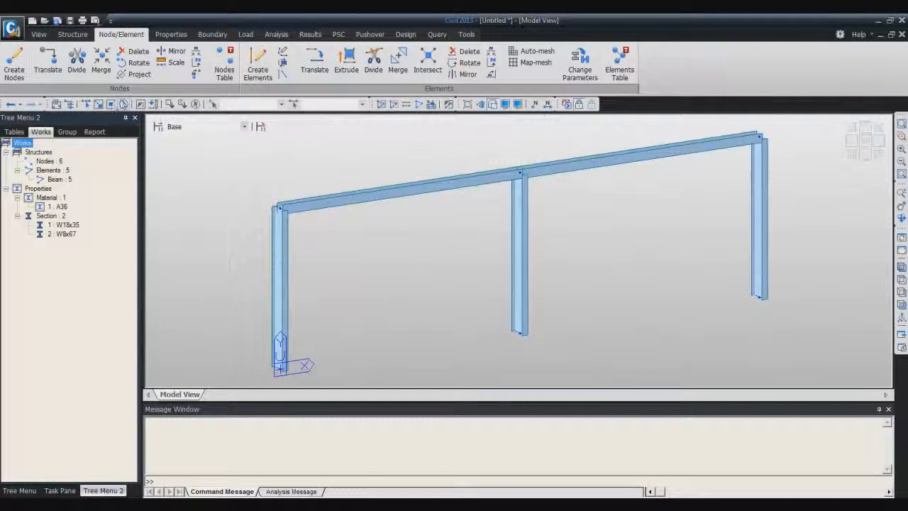
click(86, 103)
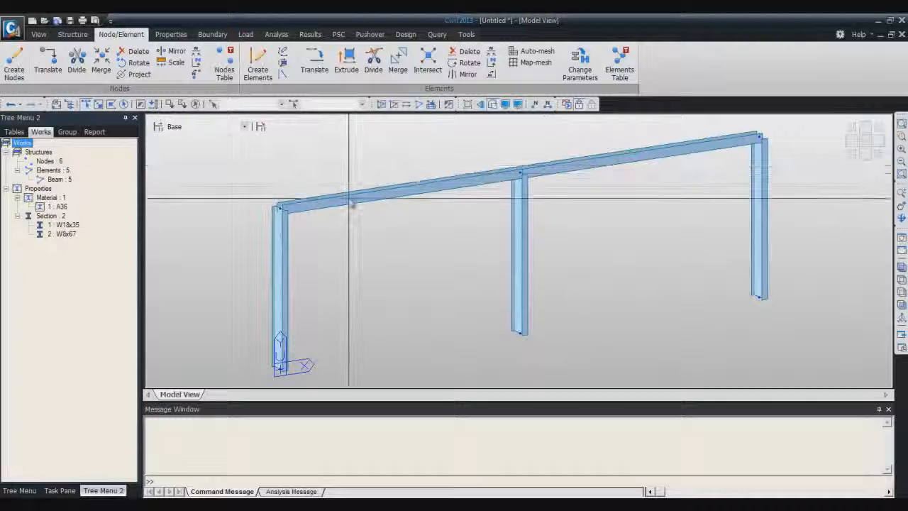
click(574, 165)
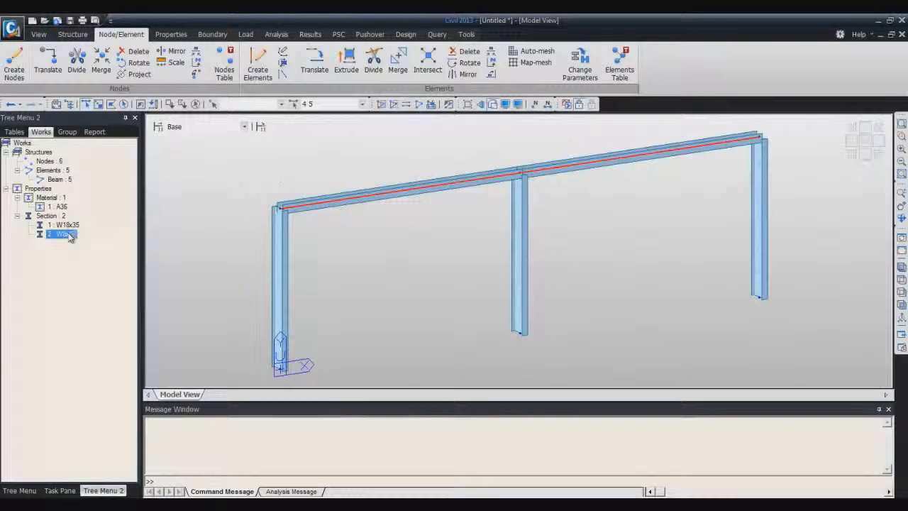
drag(333, 210, 330, 206)
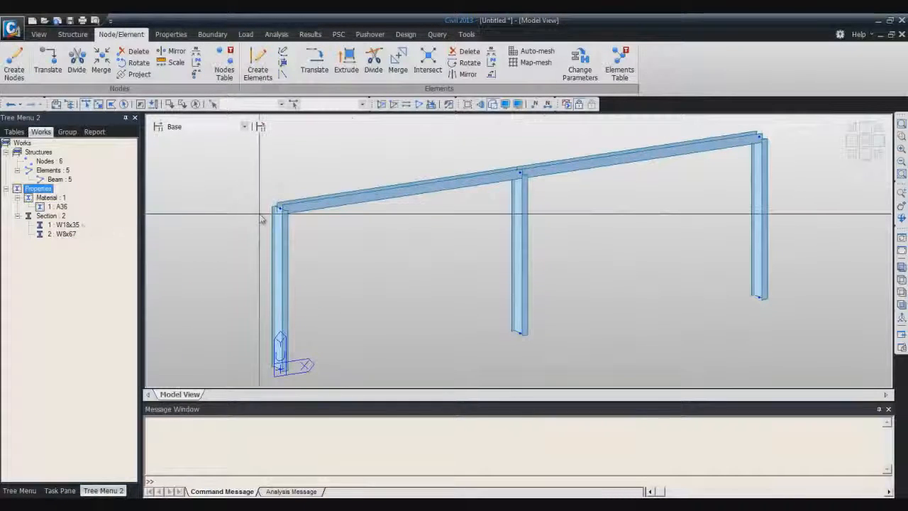
click(546, 169)
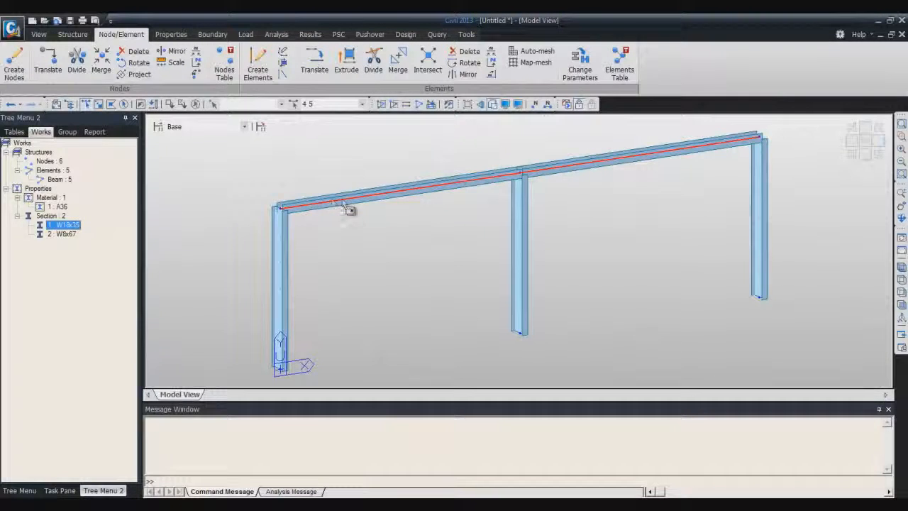
drag(347, 208, 346, 208)
- Try to assign section W8x67 to the three columns
click(282, 242)
click(525, 233)
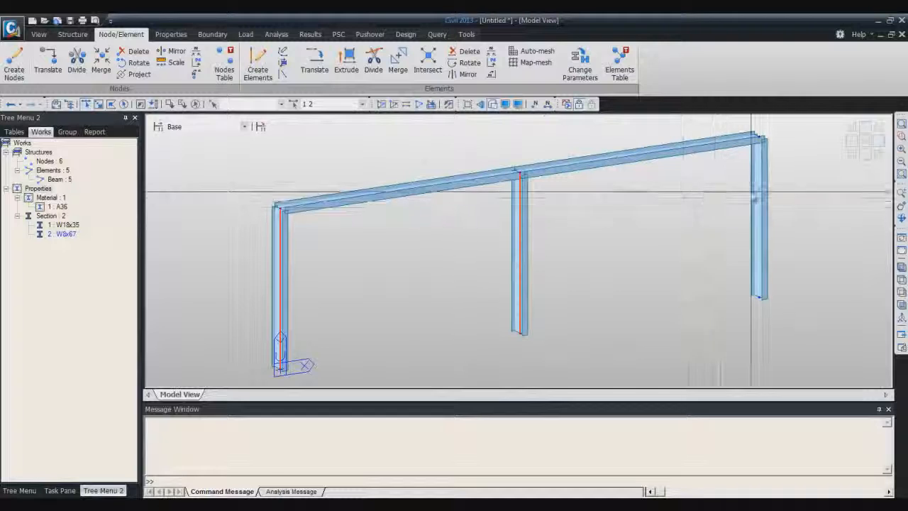
click(760, 206)
drag(106, 238, 266, 257)
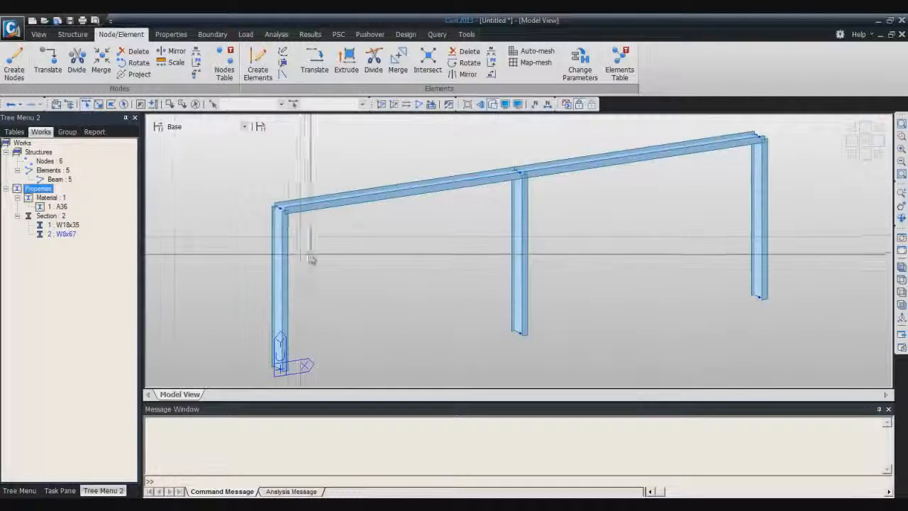
- Select the three columns and assign section W8x67 to them
click(281, 256)
click(519, 243)
click(758, 213)
click(64, 234)
drag(67, 237, 287, 256)
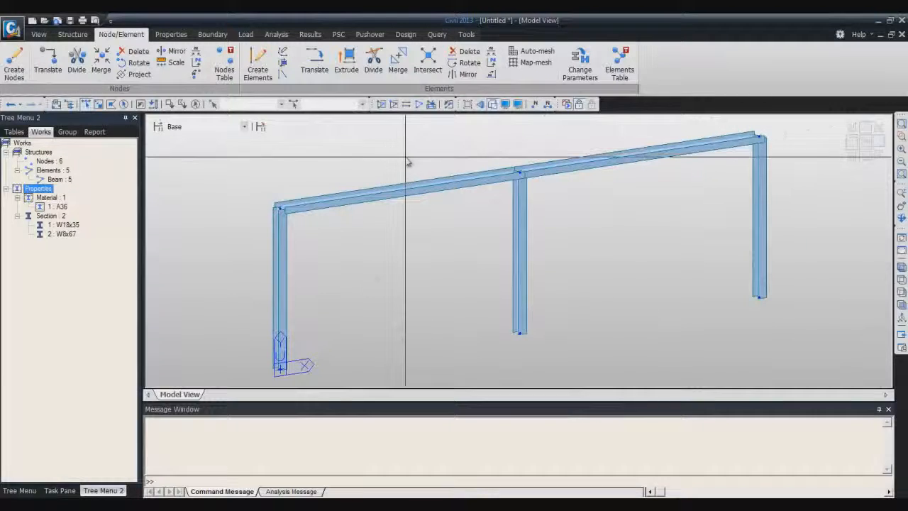
- Change the element local axis of the two top beams to a beta angle of 0 degrees
click(580, 63)
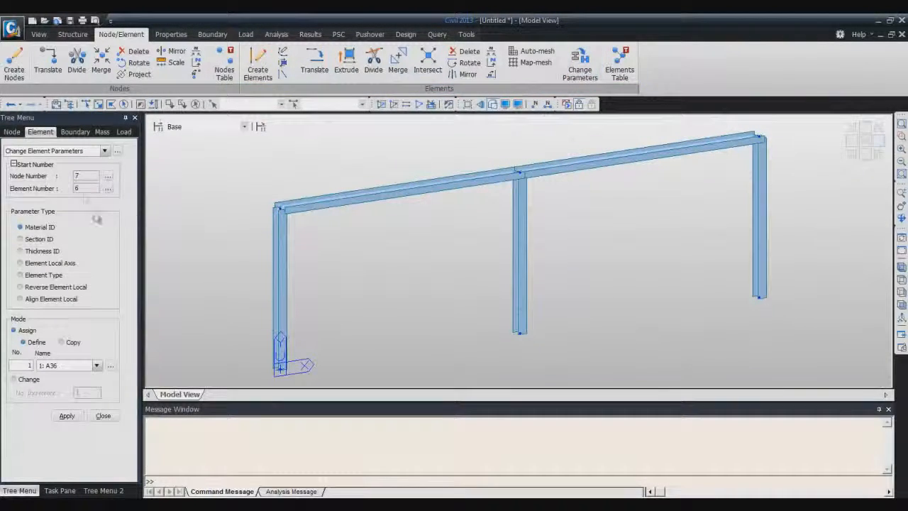
click(85, 103)
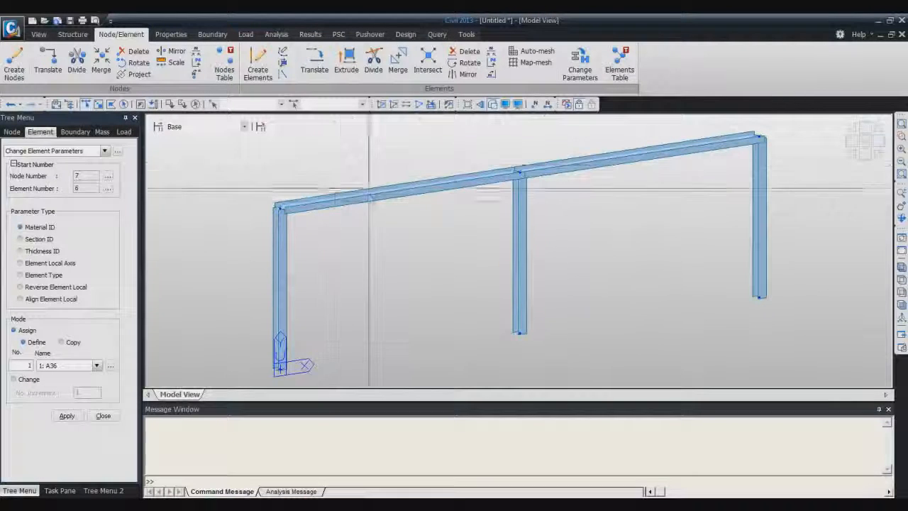
click(371, 193)
click(564, 171)
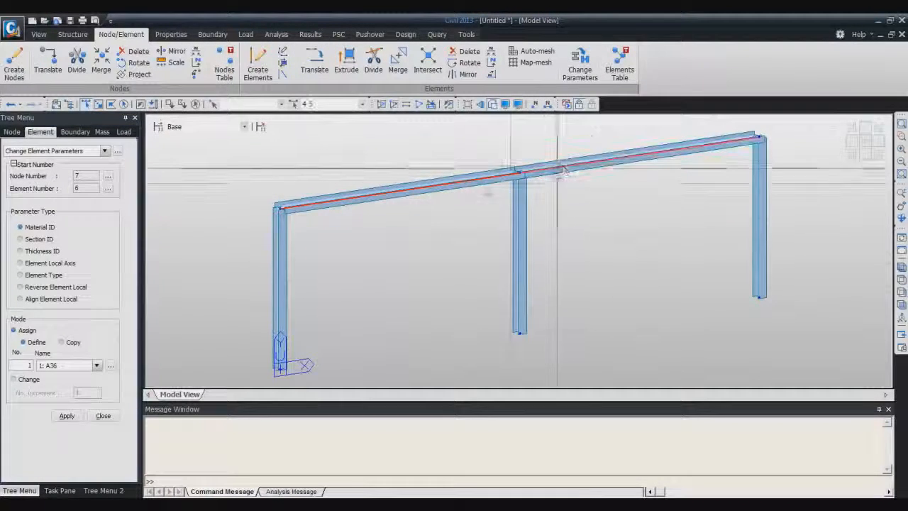
click(21, 263)
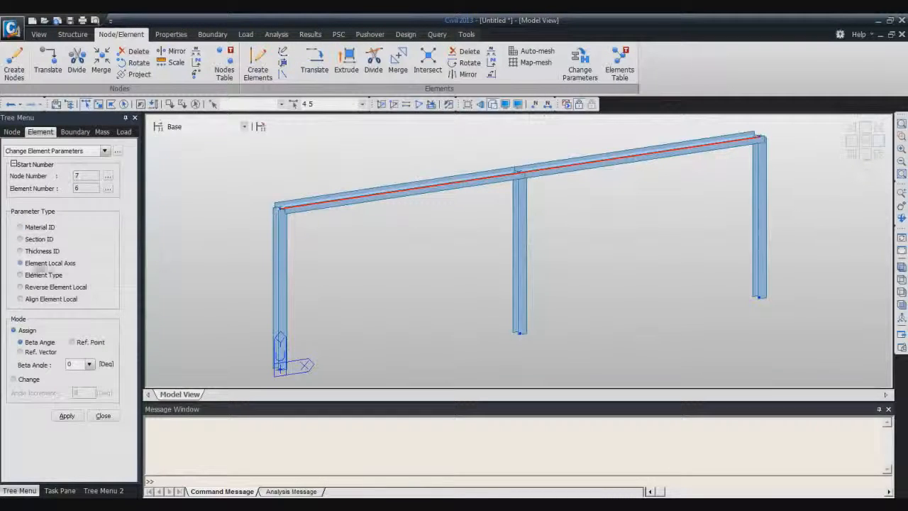
click(90, 365)
click(90, 365)
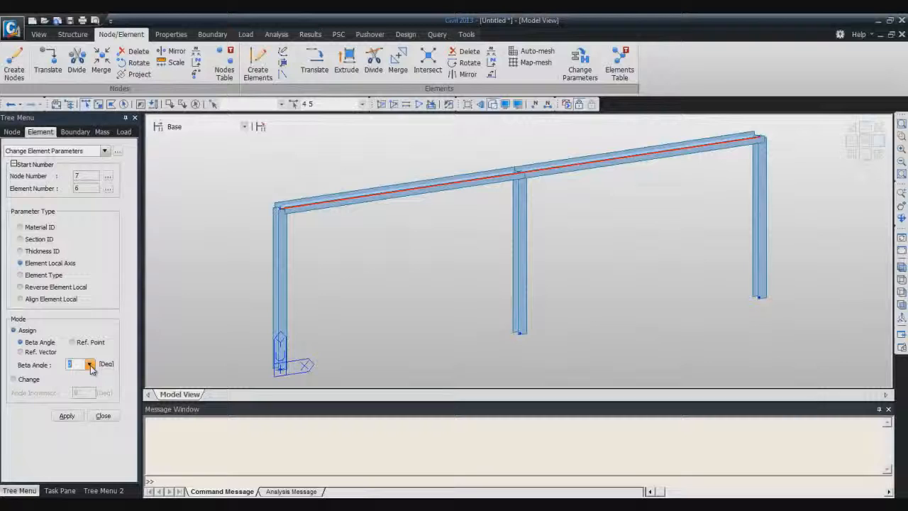
click(71, 417)
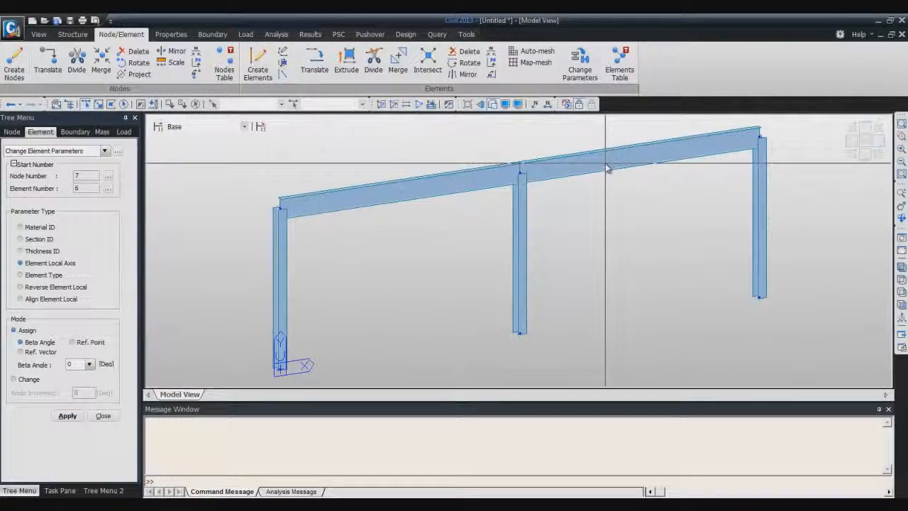
click(103, 417)
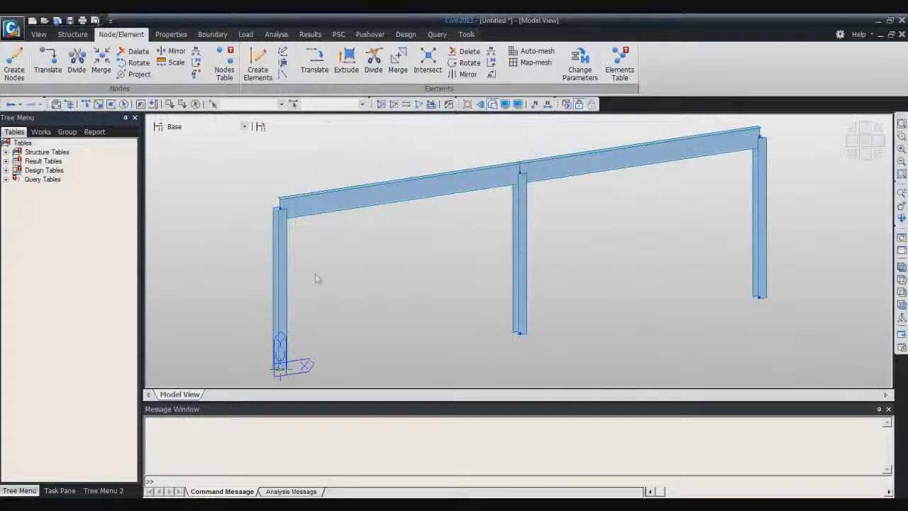
- Switch the active coordinate system from the UCS to the global coordinate system (GCS)
click(73, 35)
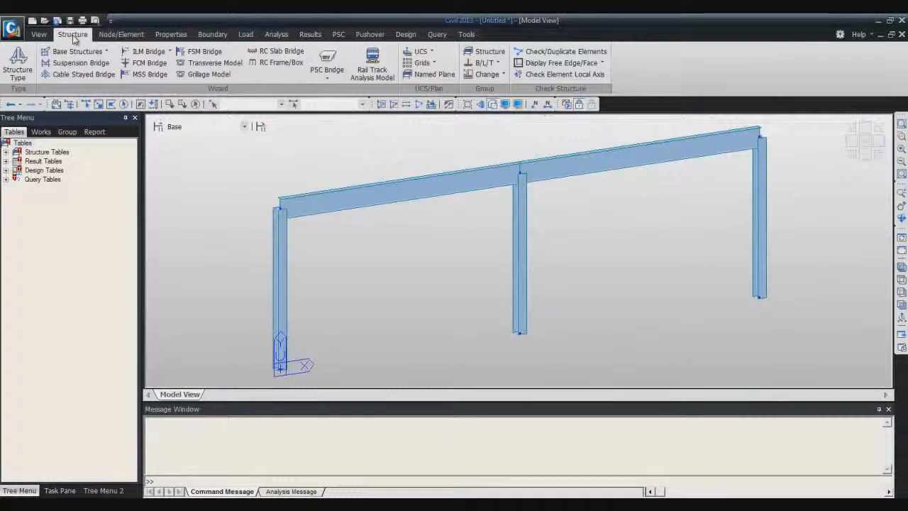
click(426, 52)
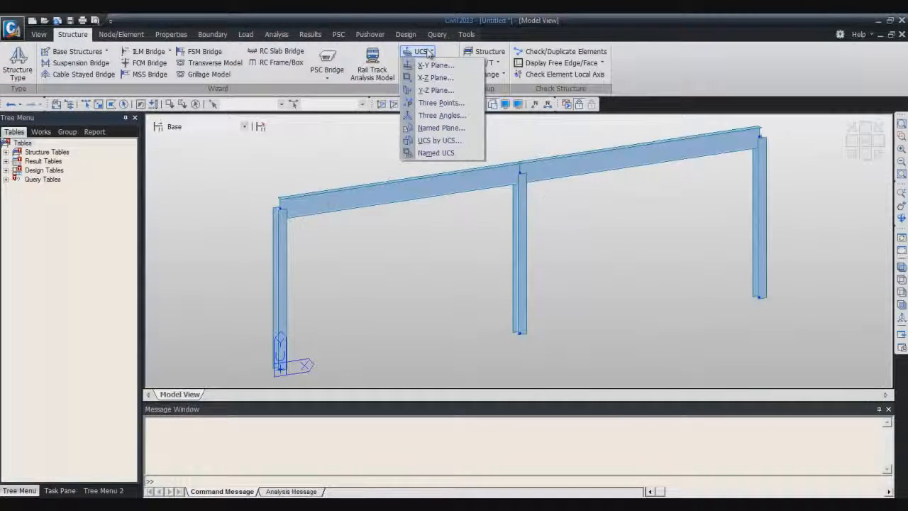
click(431, 52)
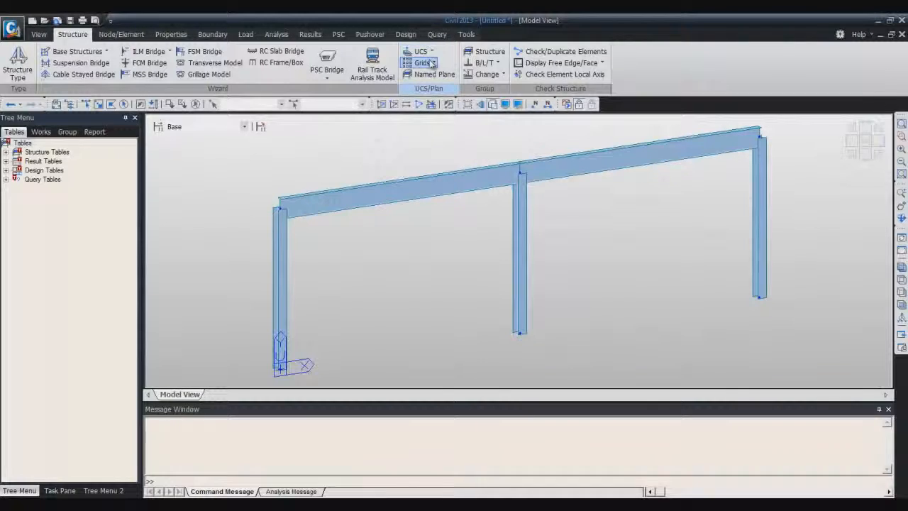
click(38, 34)
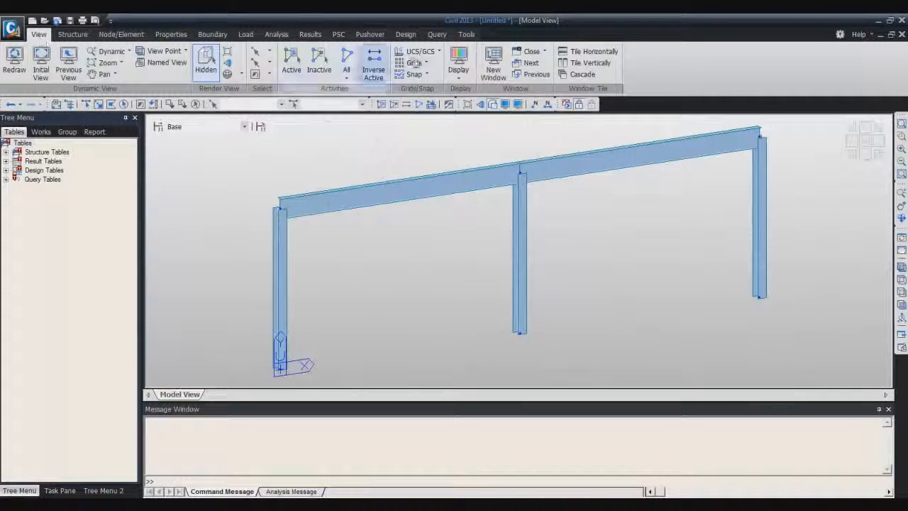
click(439, 52)
click(416, 77)
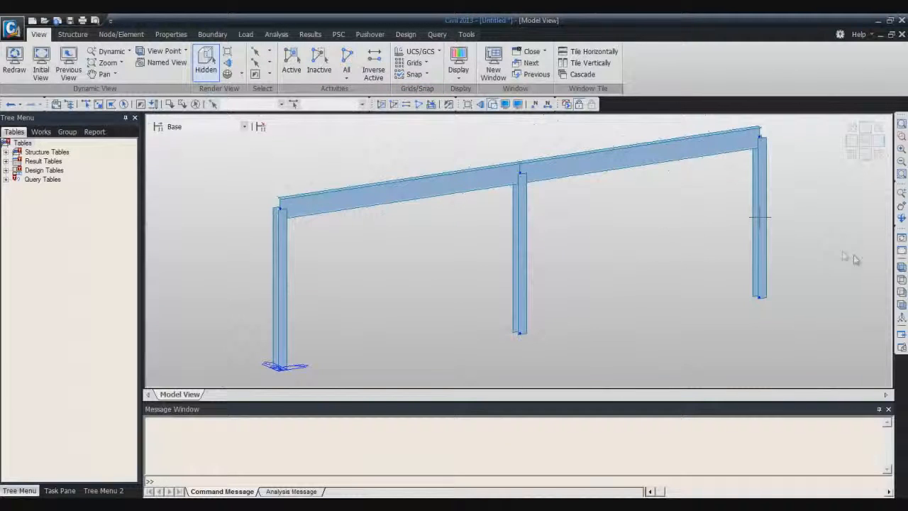
click(902, 276)
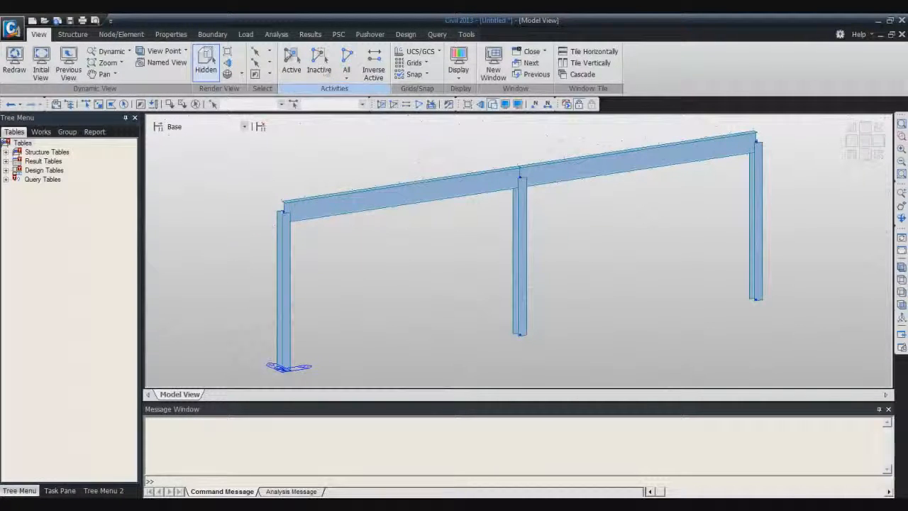
- Select the whole frame and copy its elements once with Translate by 0, 20, 0 ft
click(108, 35)
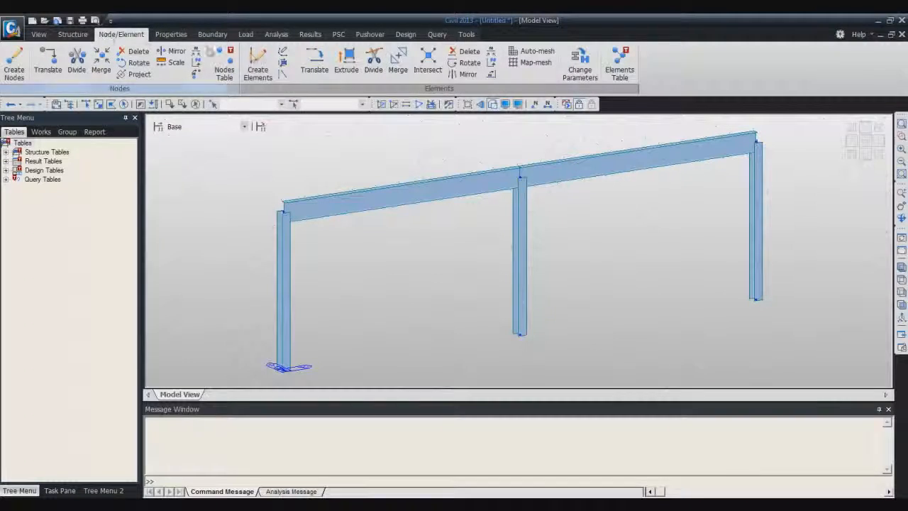
click(314, 59)
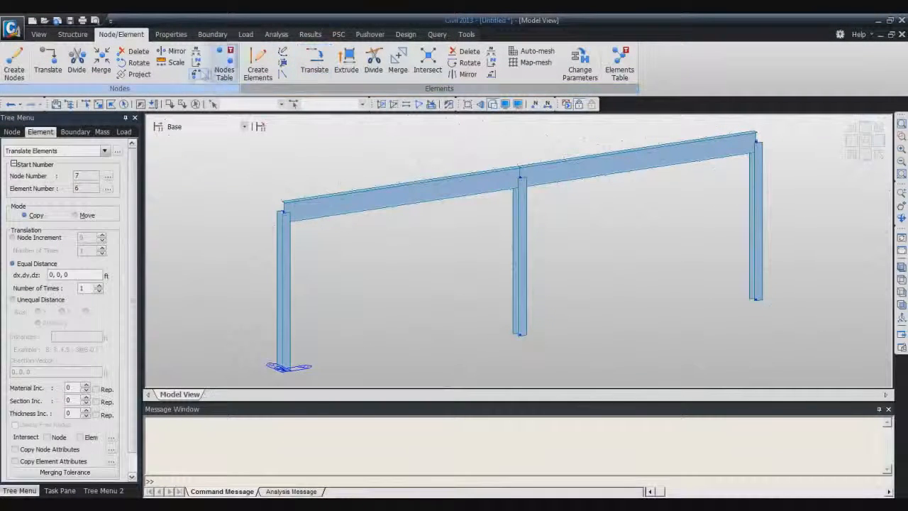
click(124, 104)
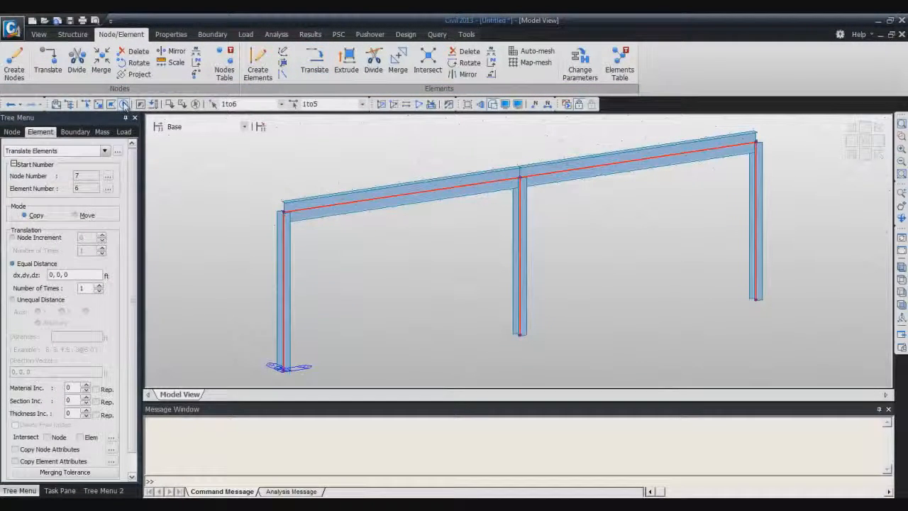
scroll(119, 259, down, 1)
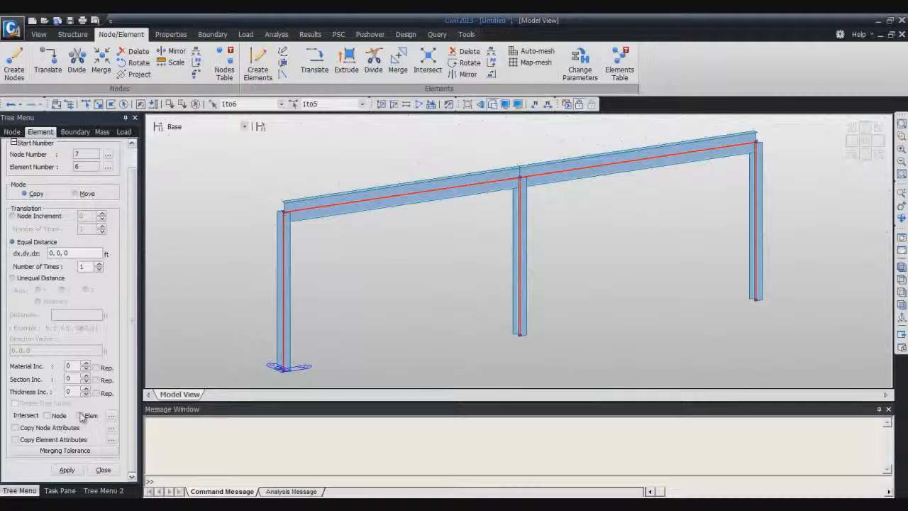
click(58, 253)
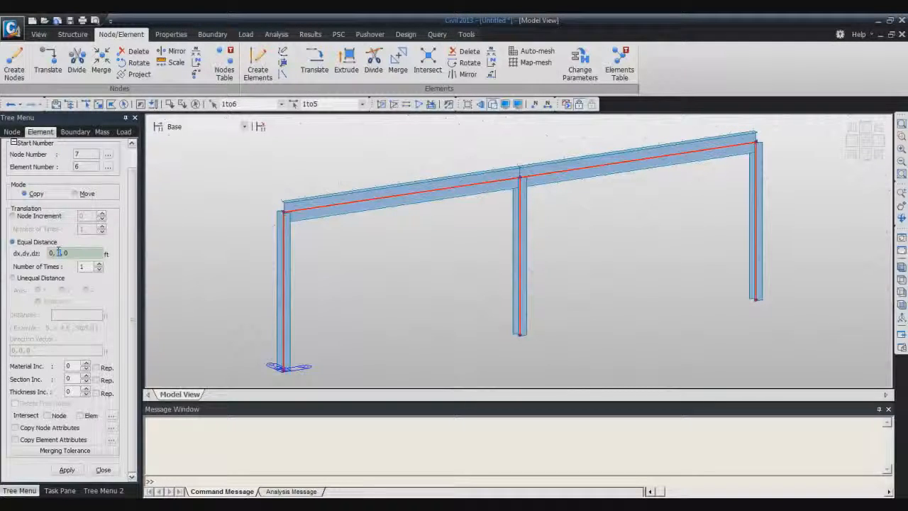
text(20)
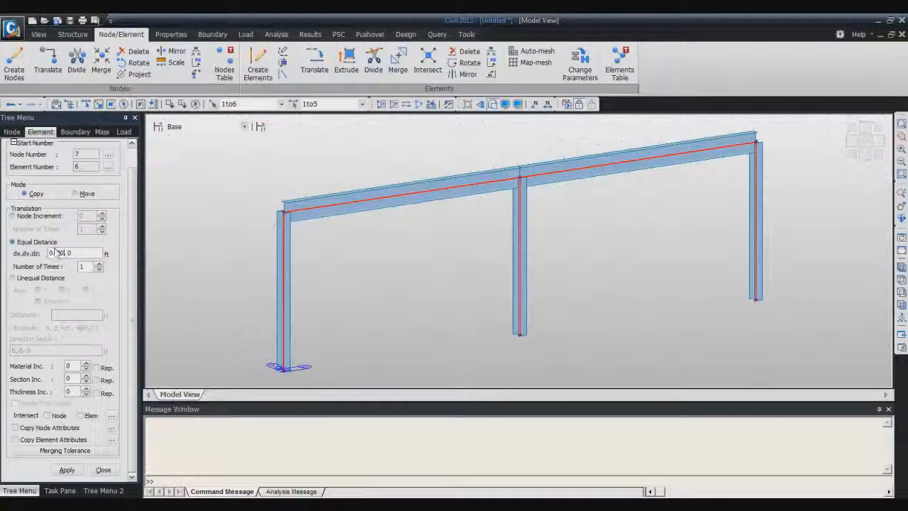
click(67, 471)
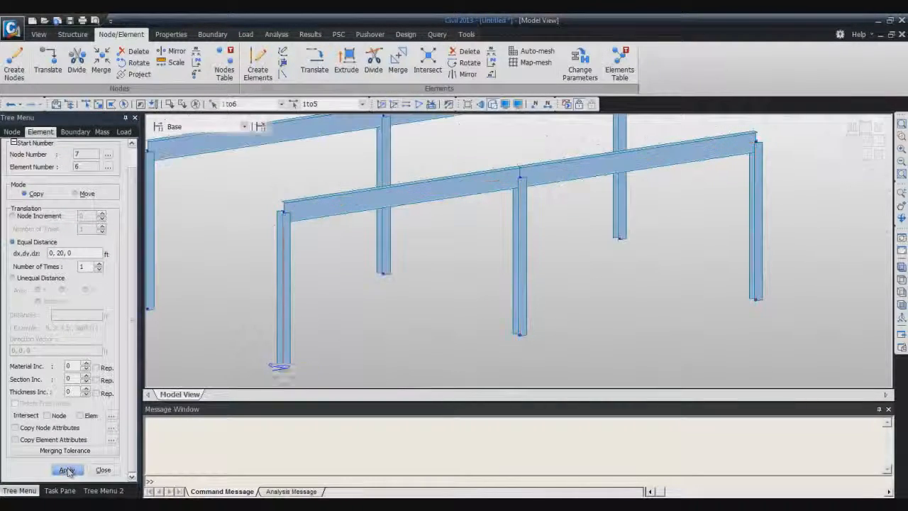
click(102, 470)
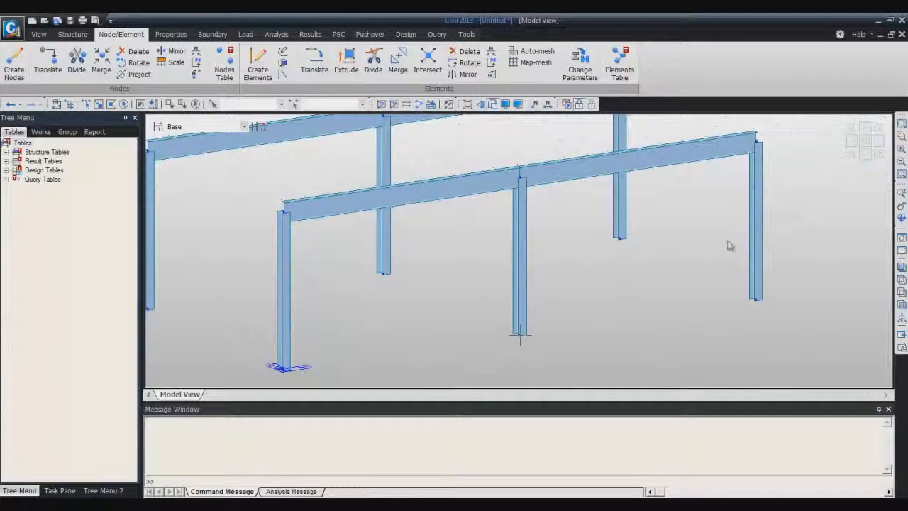
click(902, 268)
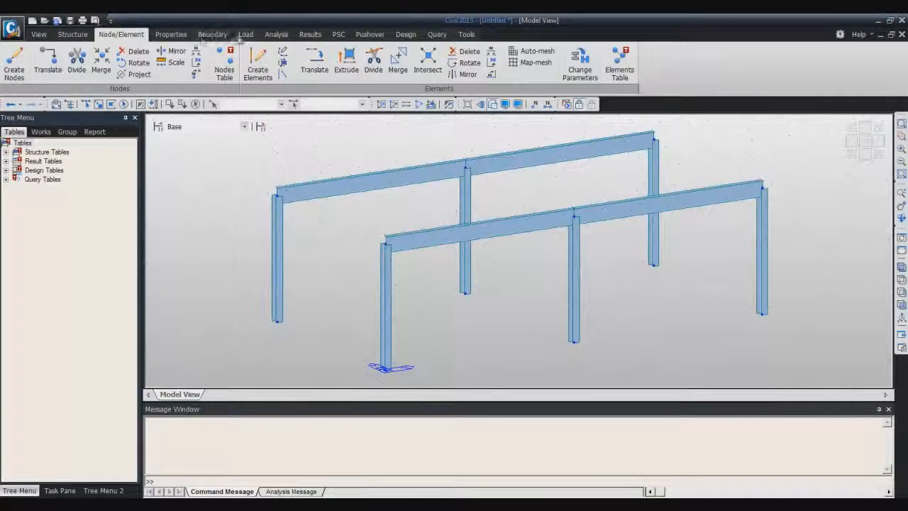
- Create three A36 W18x35 beams at a 0-degree beta angle, joining the matching column tops of the two frames
click(258, 68)
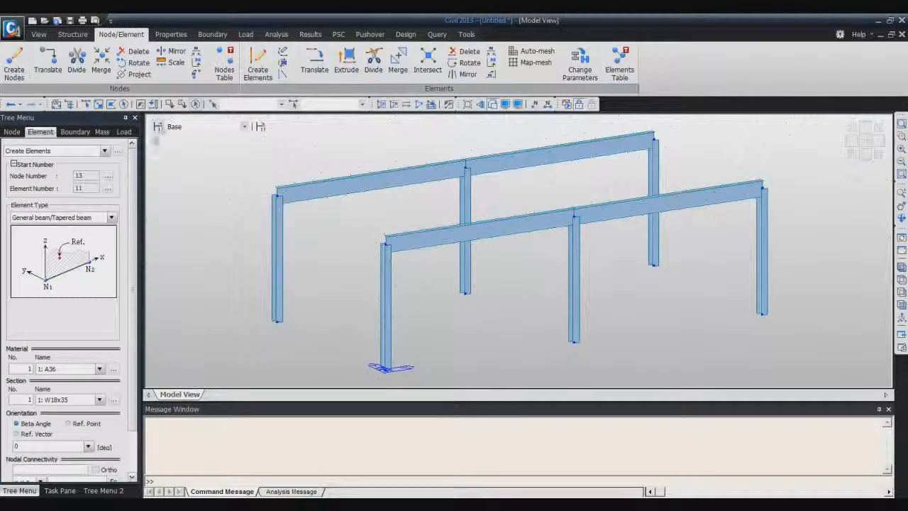
scroll(132, 199, down, 1)
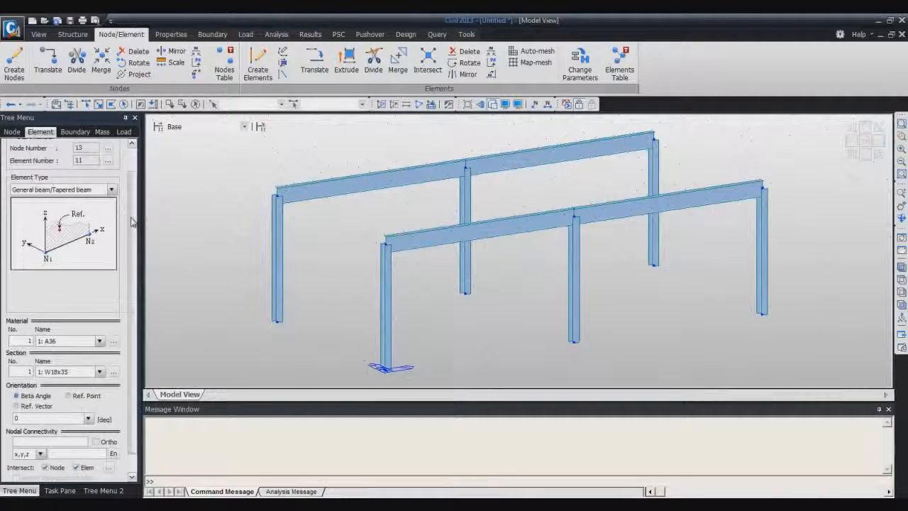
click(100, 372)
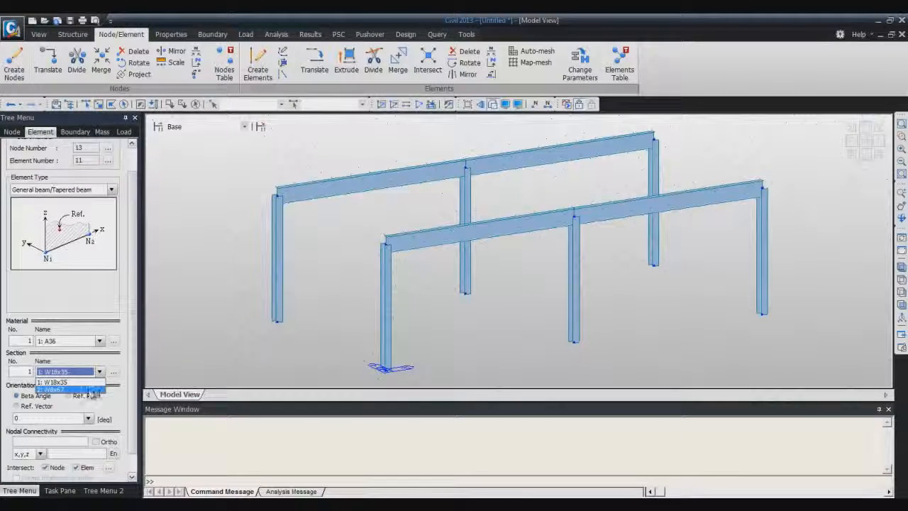
click(93, 382)
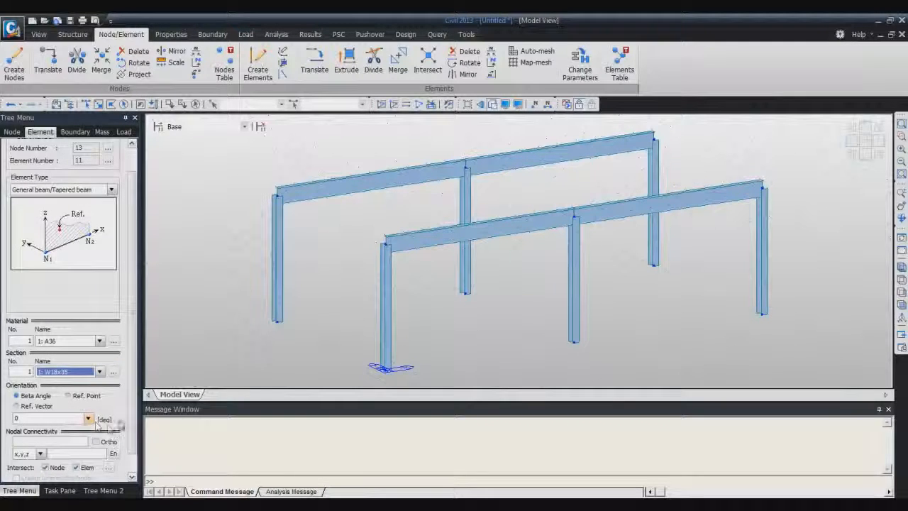
scroll(133, 429, down, 1)
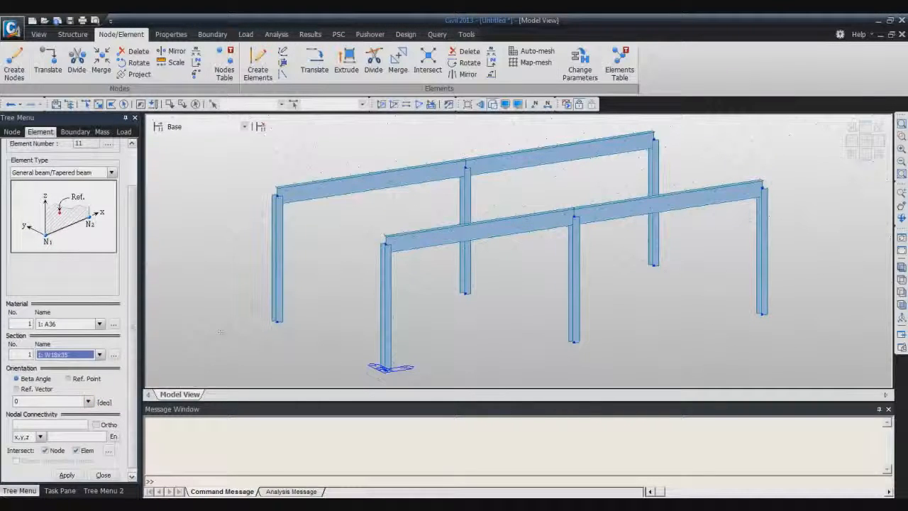
click(276, 190)
click(386, 240)
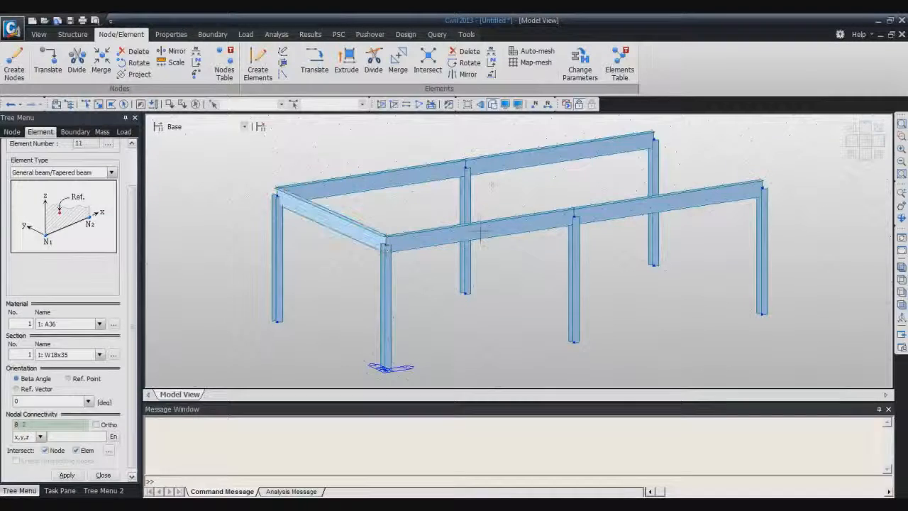
click(466, 165)
click(574, 209)
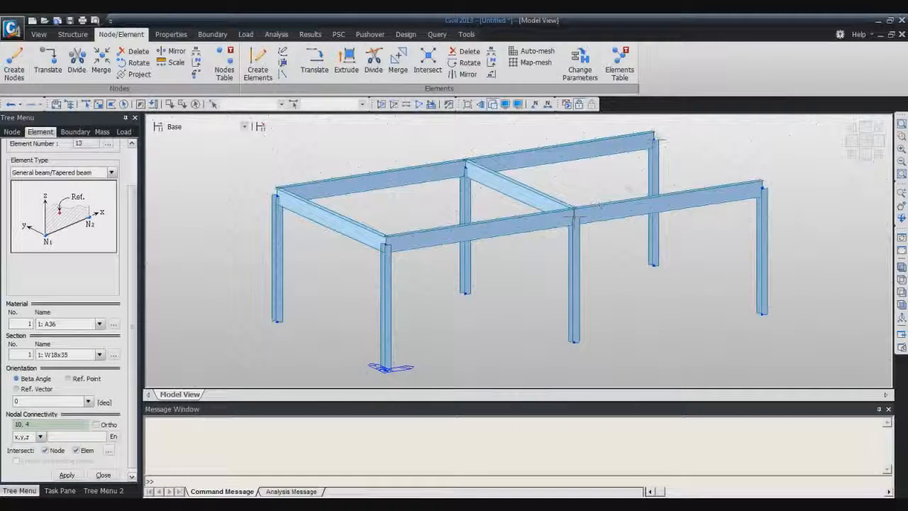
click(653, 133)
click(763, 183)
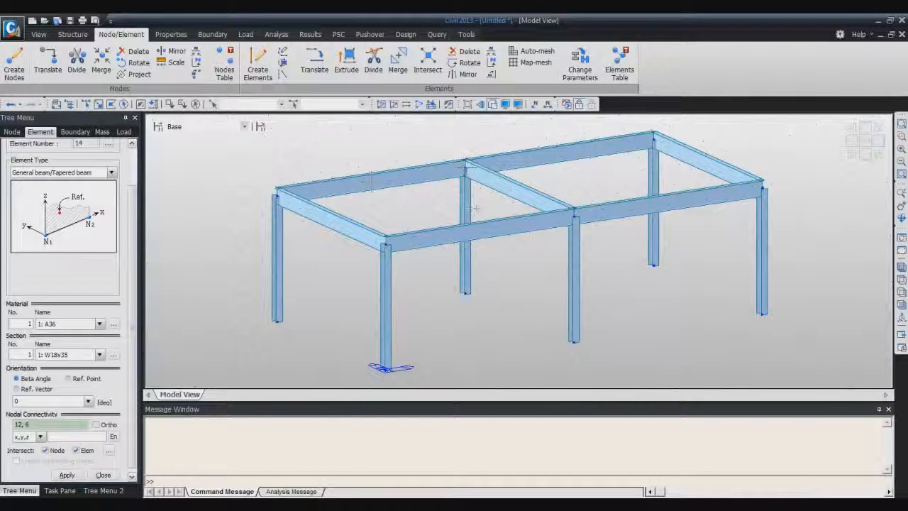
- Try to create a W18x35 cross beam from the midpoint of the rear beam in the first bay using element snap, and undo it
click(370, 183)
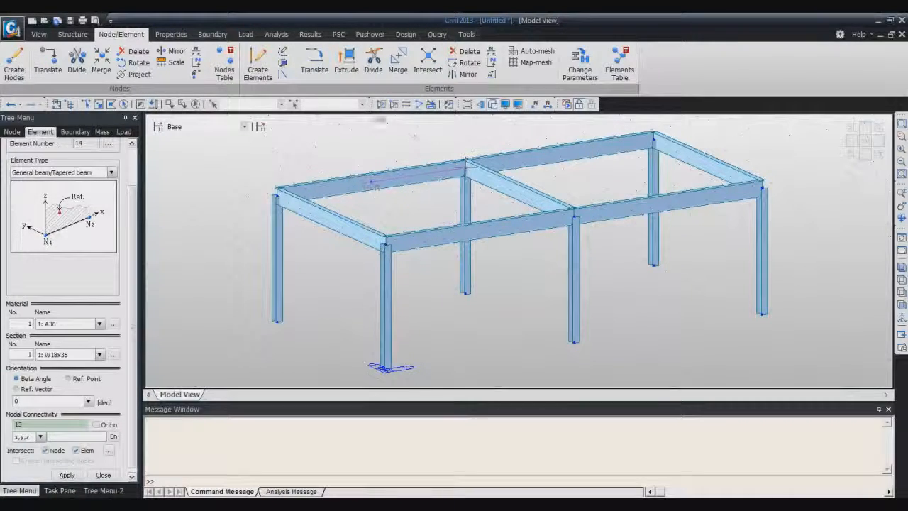
click(38, 34)
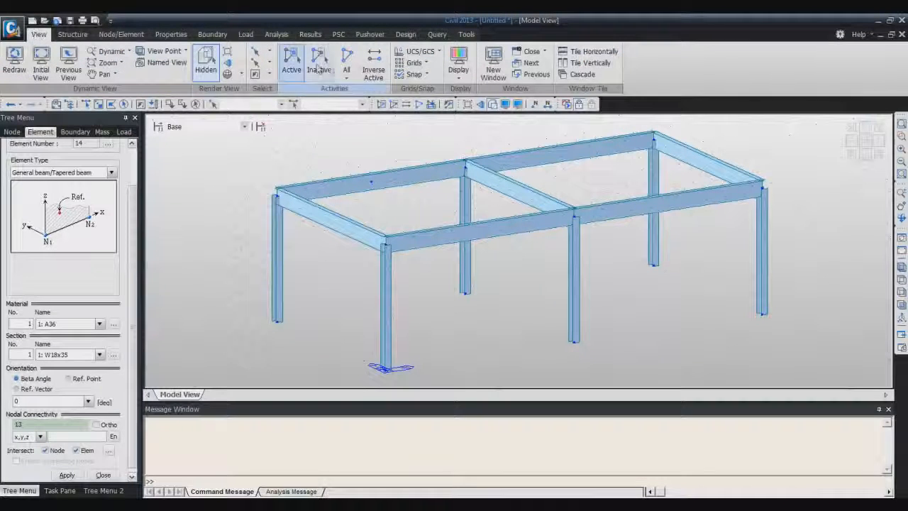
click(416, 74)
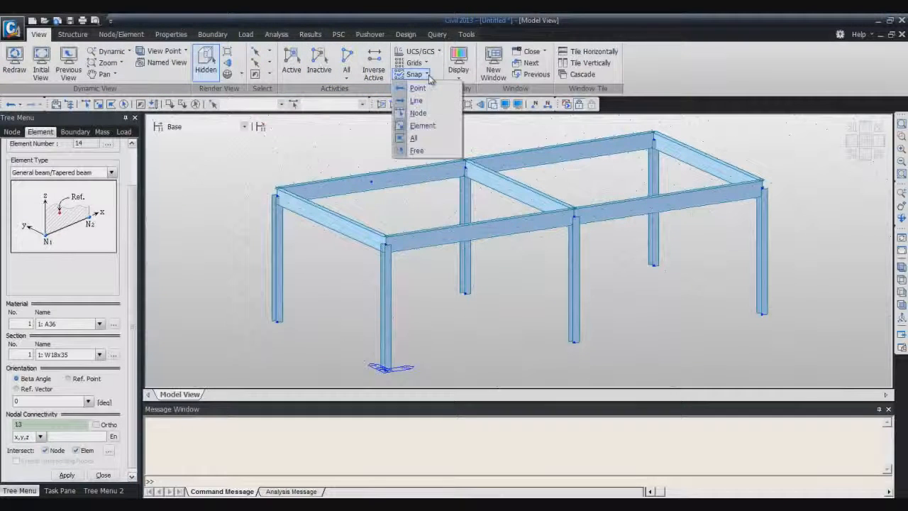
click(429, 126)
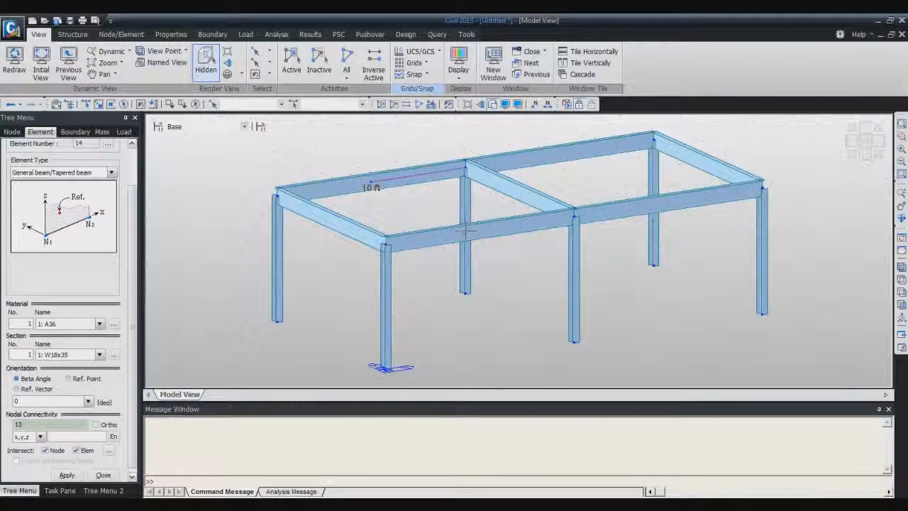
click(371, 182)
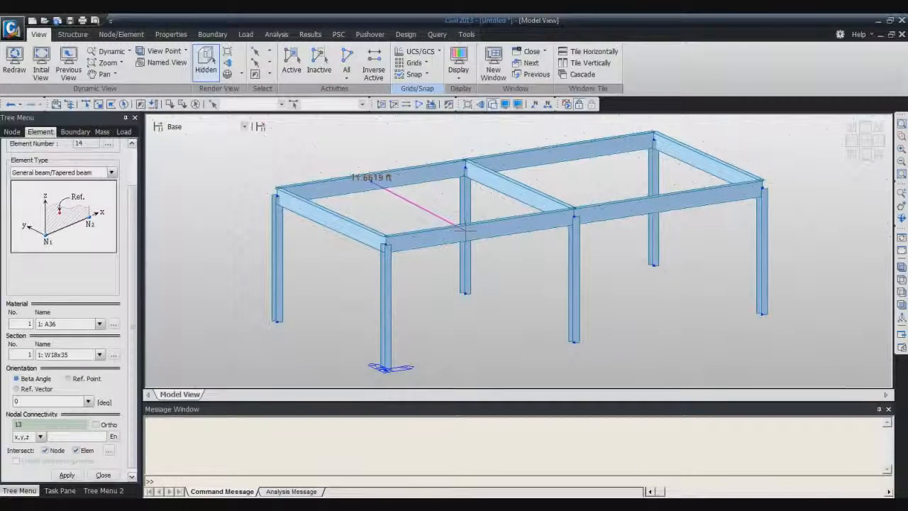
click(463, 228)
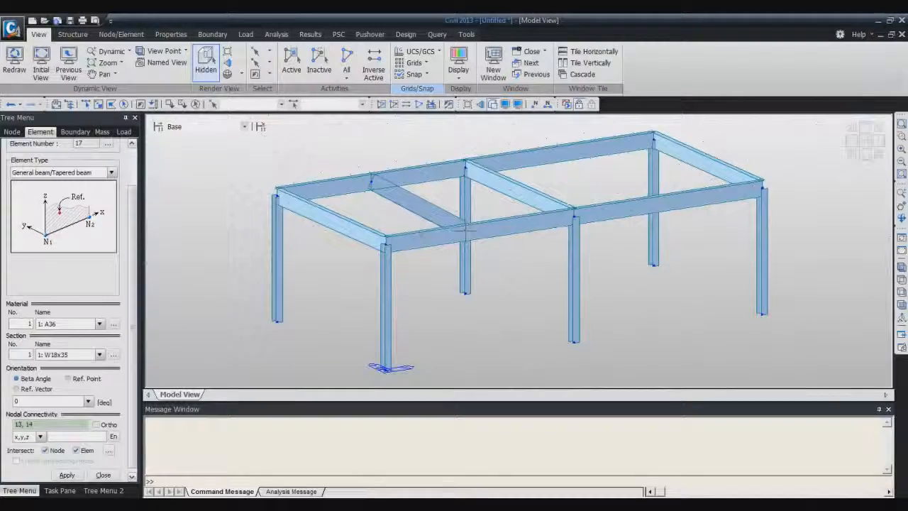
ctrl+middle_drag(537, 277, 470, 296)
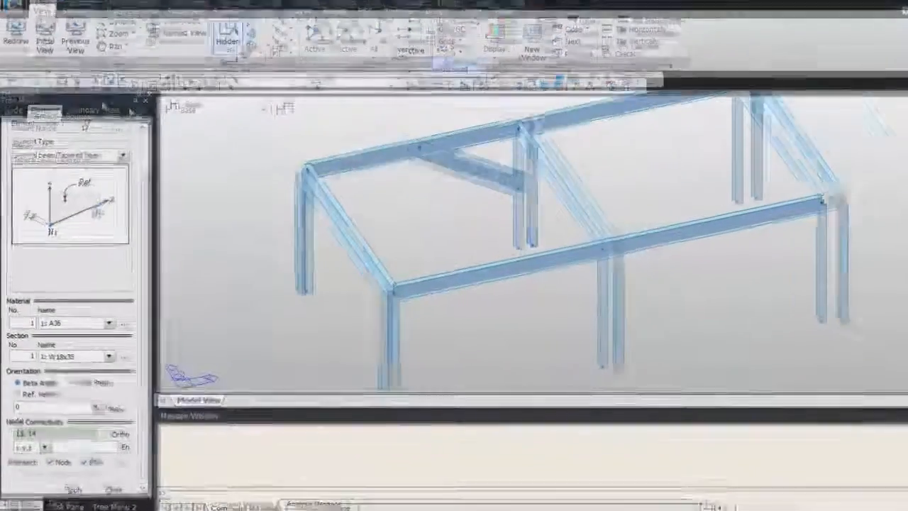
click(10, 87)
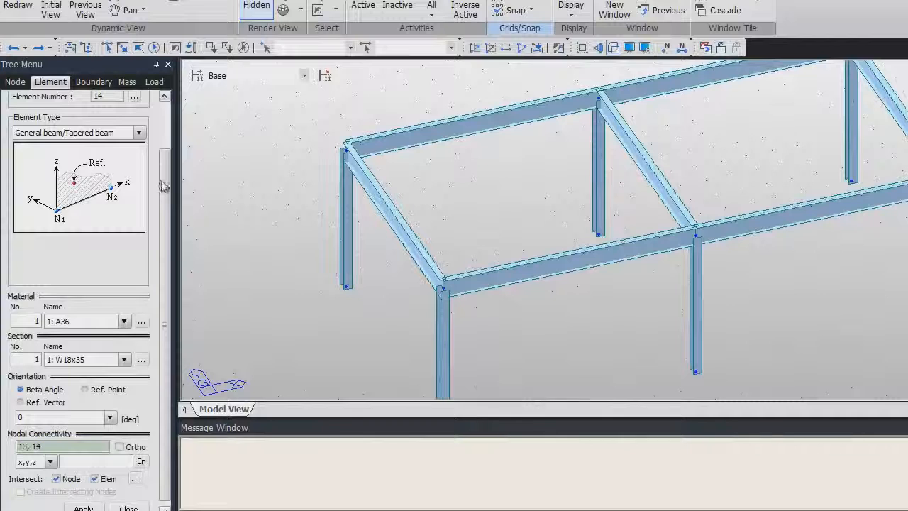
- Create a W18x35 cross beam between the midpoints of the rear and front beams in the first bay
scroll(162, 185, down, 1)
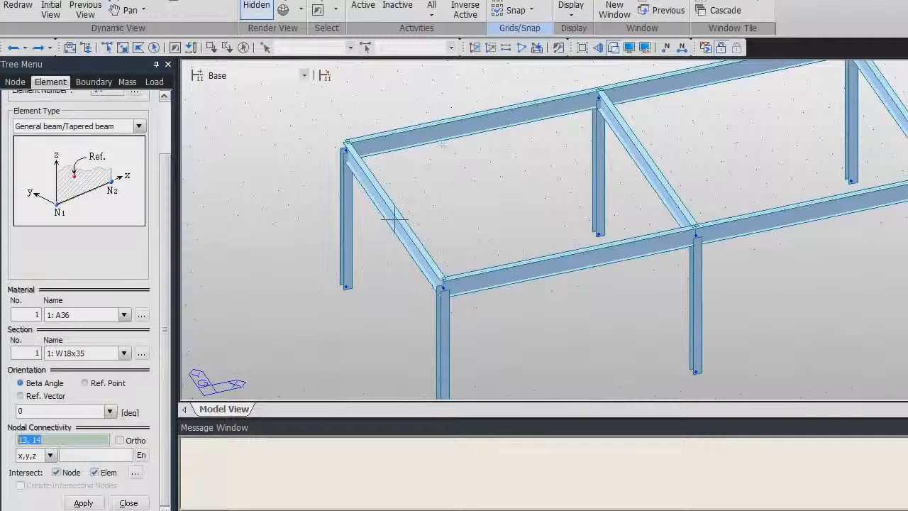
click(473, 120)
click(570, 257)
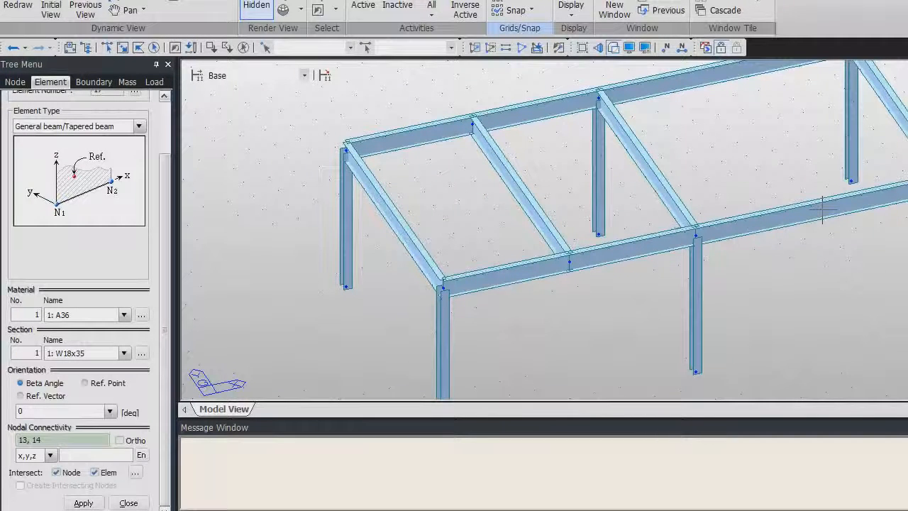
- Switch the model display from shaded member sections to wireframe
middle_drag(608, 147, 624, 162)
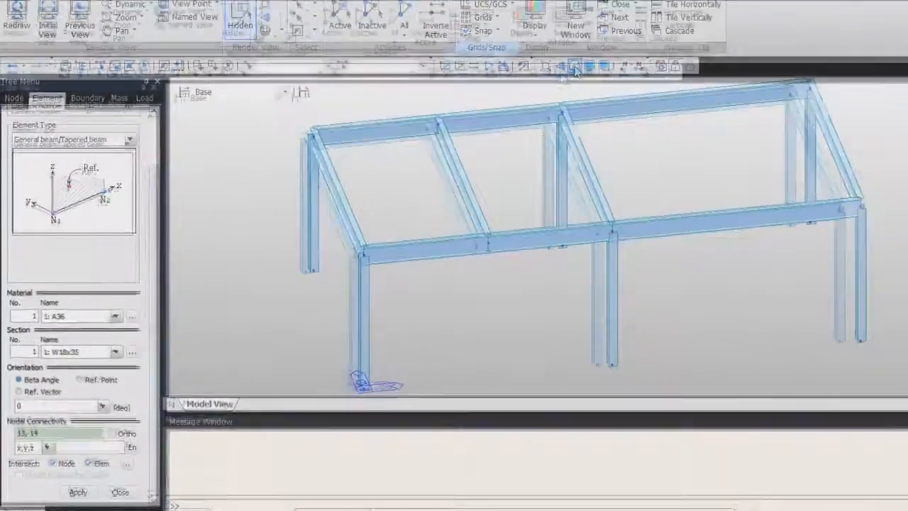
click(614, 47)
mouse_move(505, 276)
mouse_down()
mouse_move(525, 272)
mouse_move(518, 276)
mouse_up()
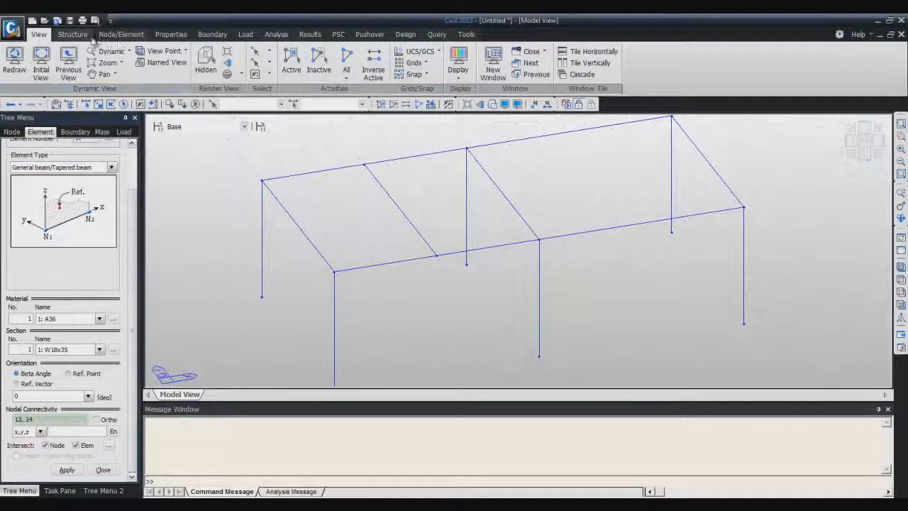
- Assign a Pinned-Pinned beam end release to the cross beam at the middle of the first bay
click(202, 37)
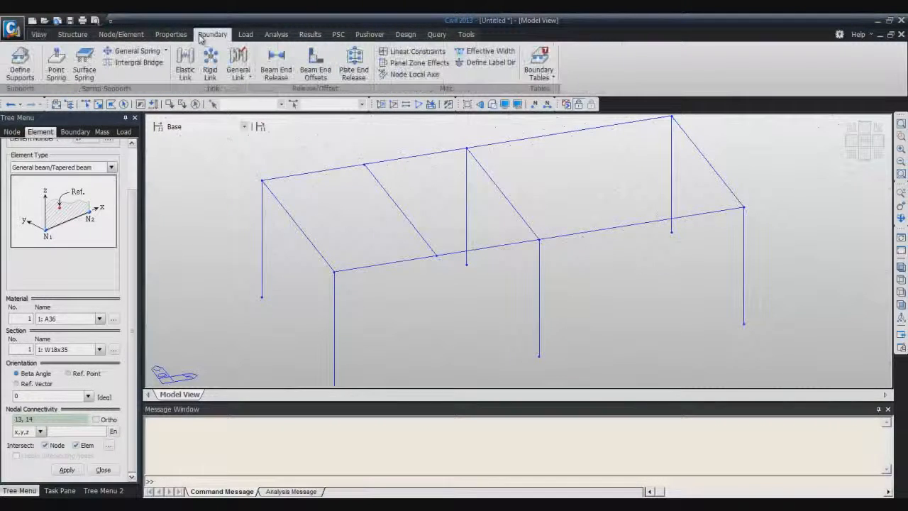
click(283, 59)
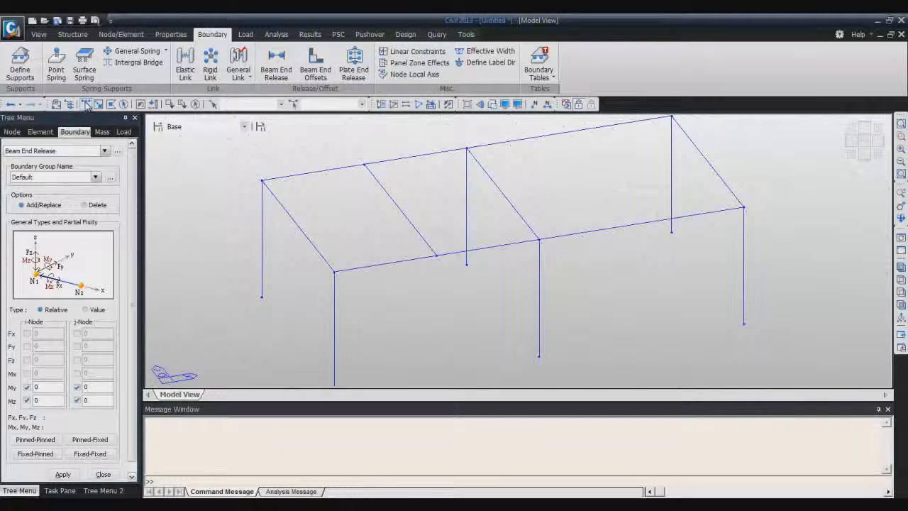
click(85, 104)
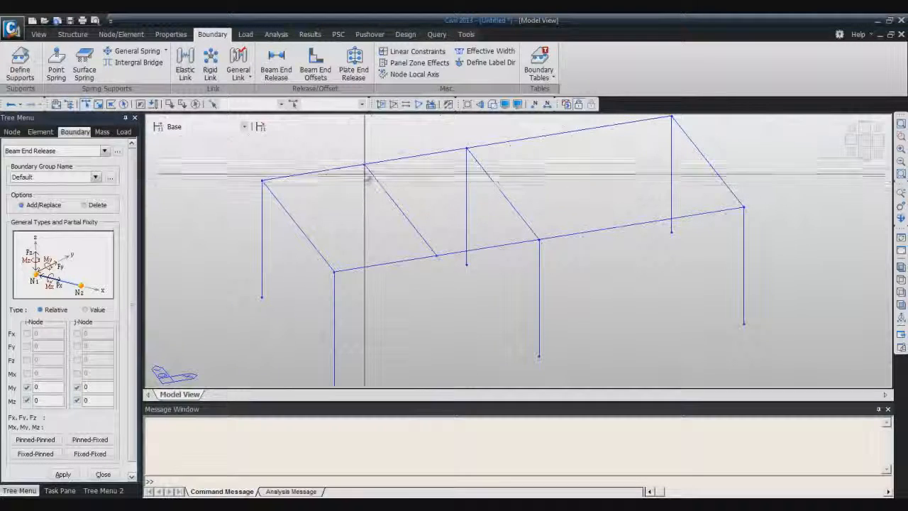
click(436, 256)
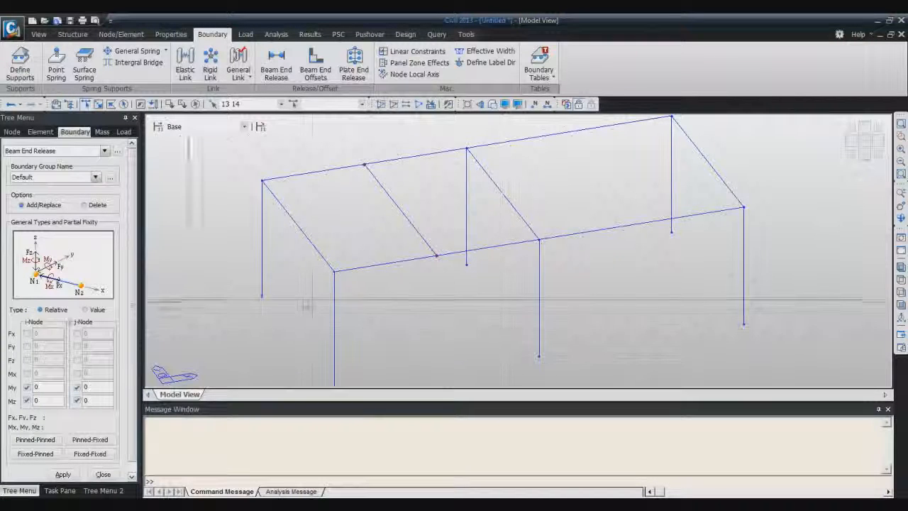
click(39, 440)
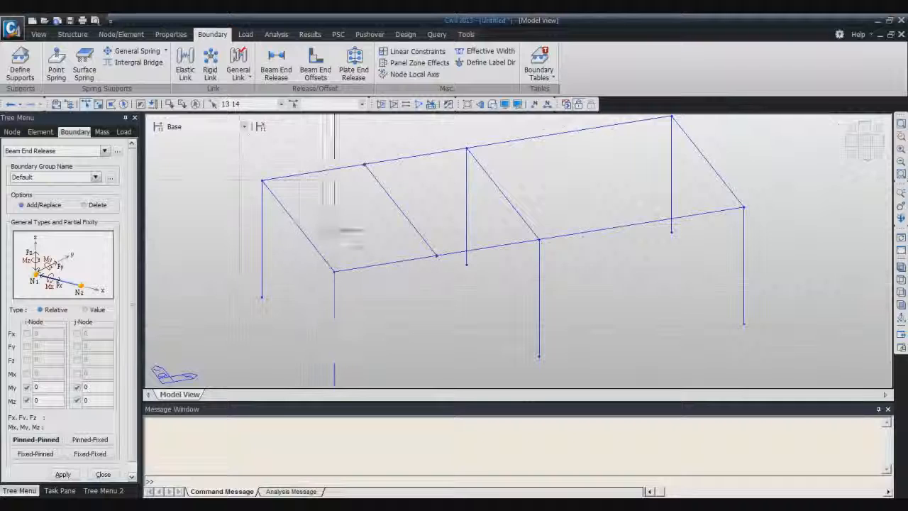
click(383, 190)
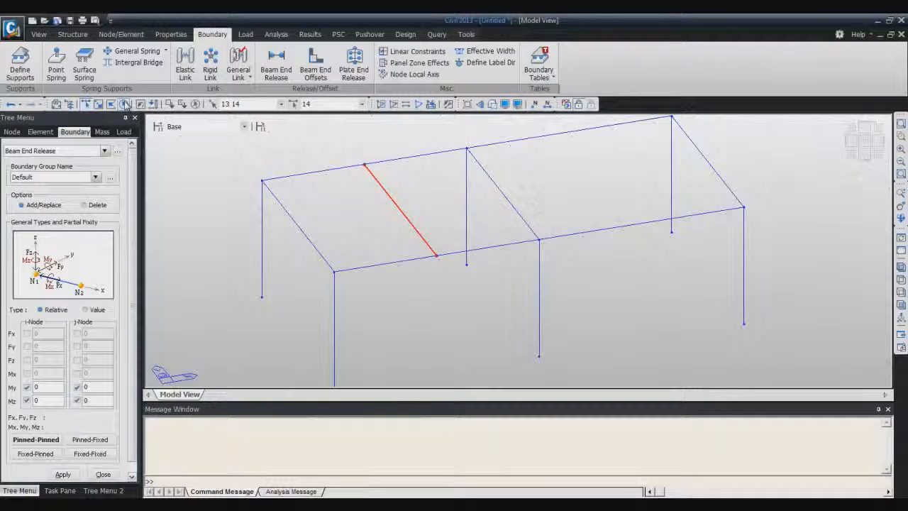
click(63, 474)
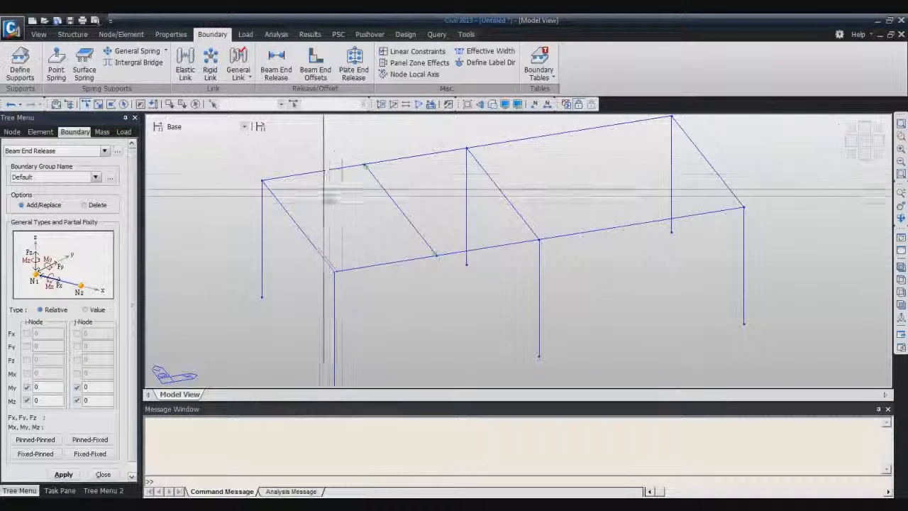
- Show node and element numbers, and set up an element copy of cross beam 14 with node and element intersection and copied element attributes
click(535, 104)
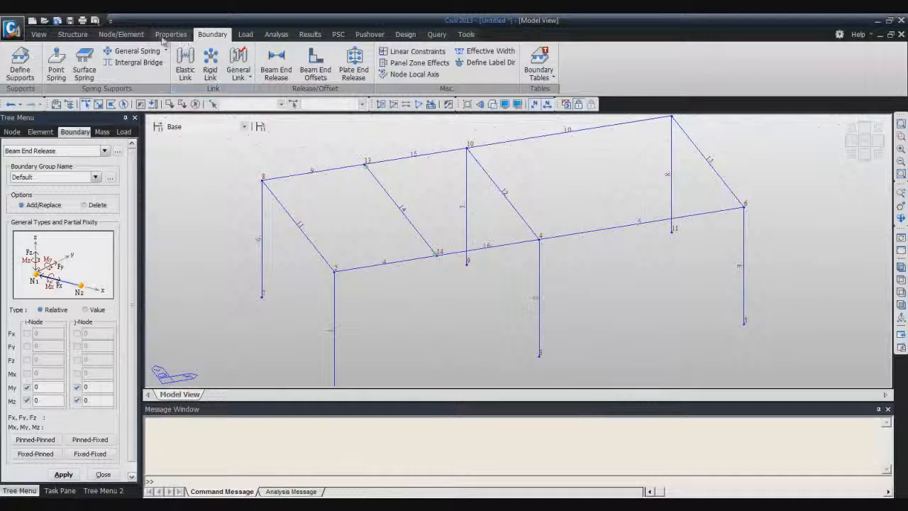
click(120, 34)
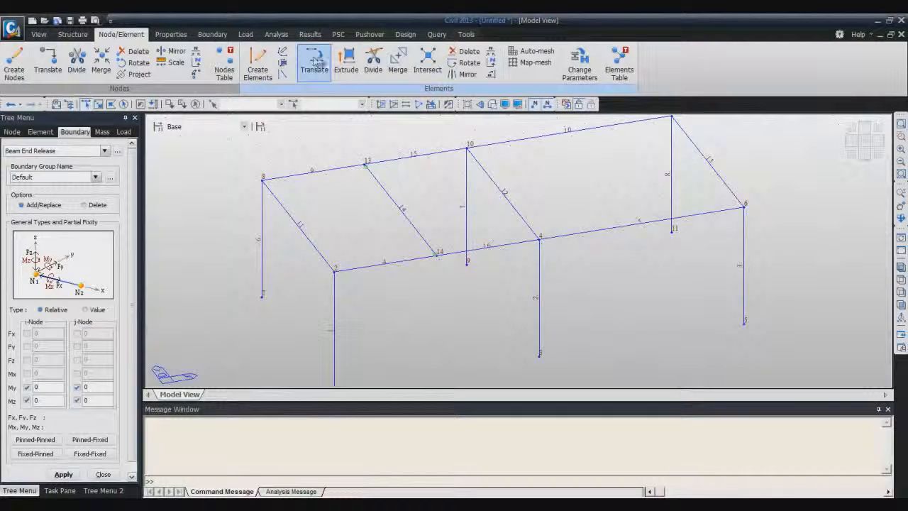
click(316, 62)
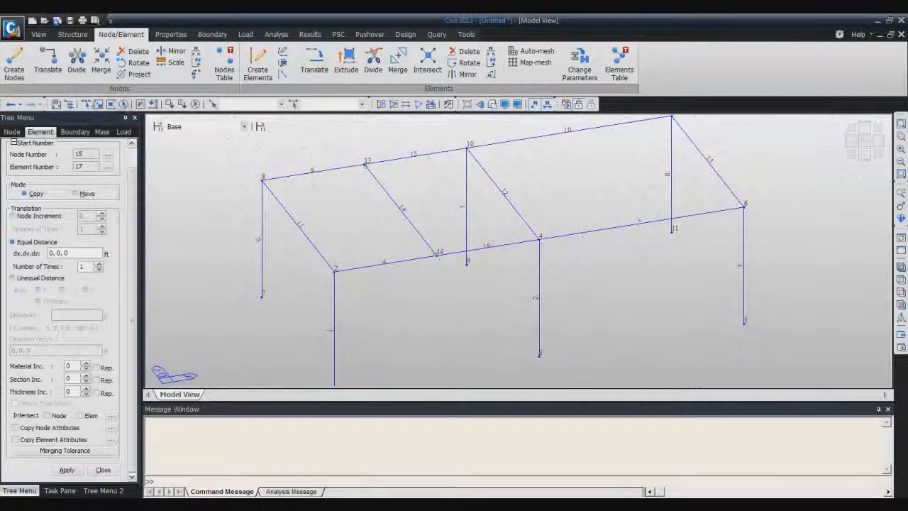
click(86, 104)
click(395, 203)
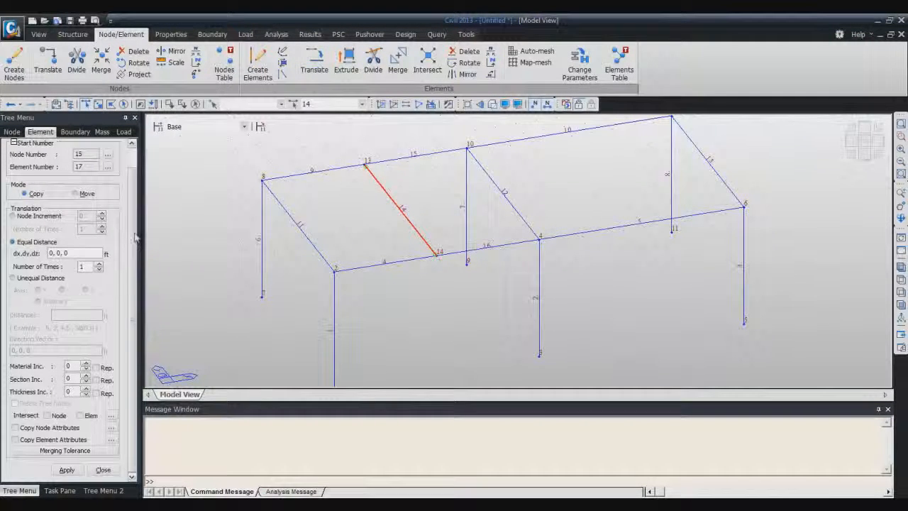
click(47, 416)
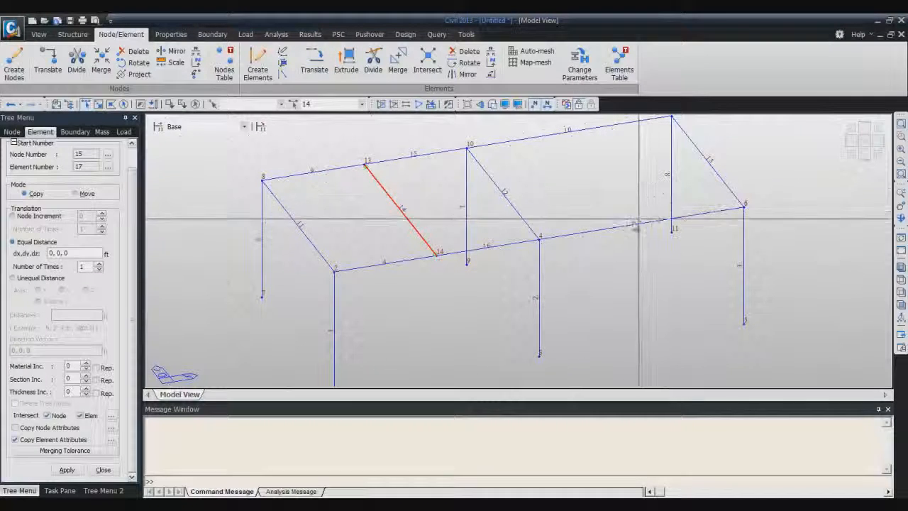
- Copy the selected cross beam once into the second bay at an equal distance of 20,0,0 ft
double_click(78, 253)
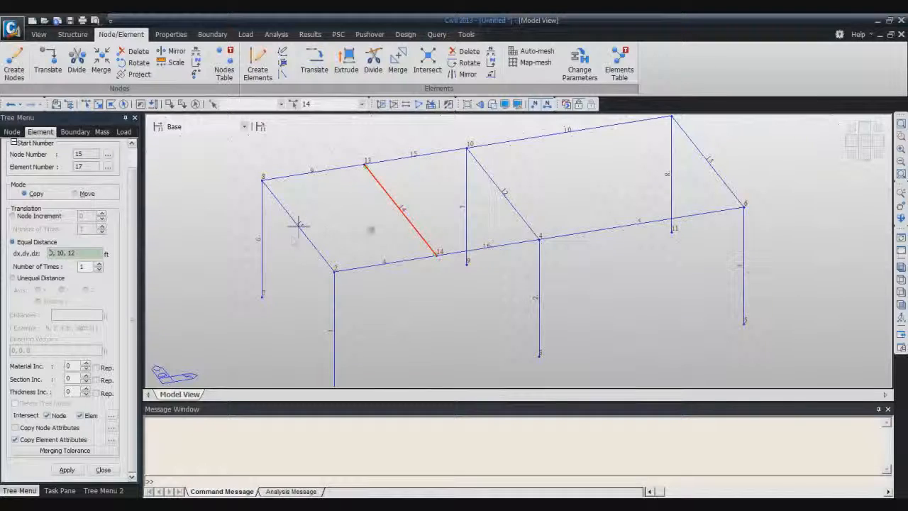
click(402, 209)
click(500, 193)
double_click(55, 253)
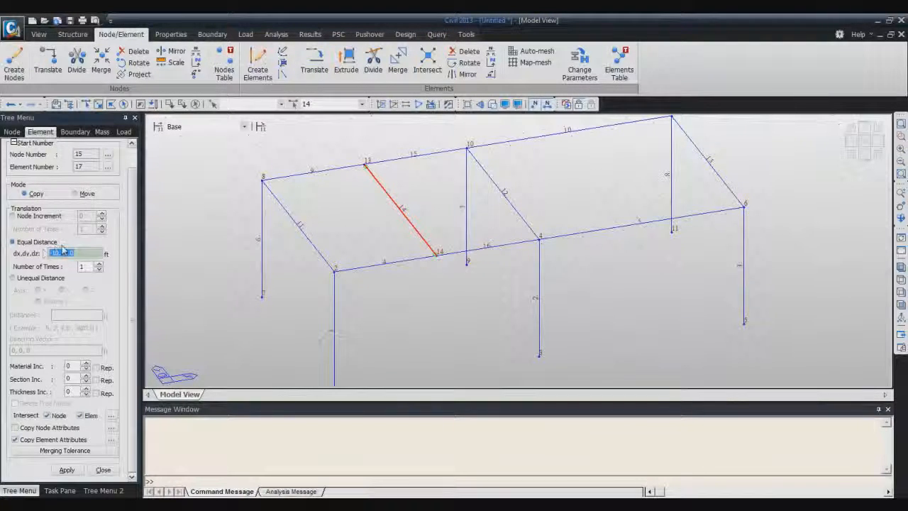
text(0,)
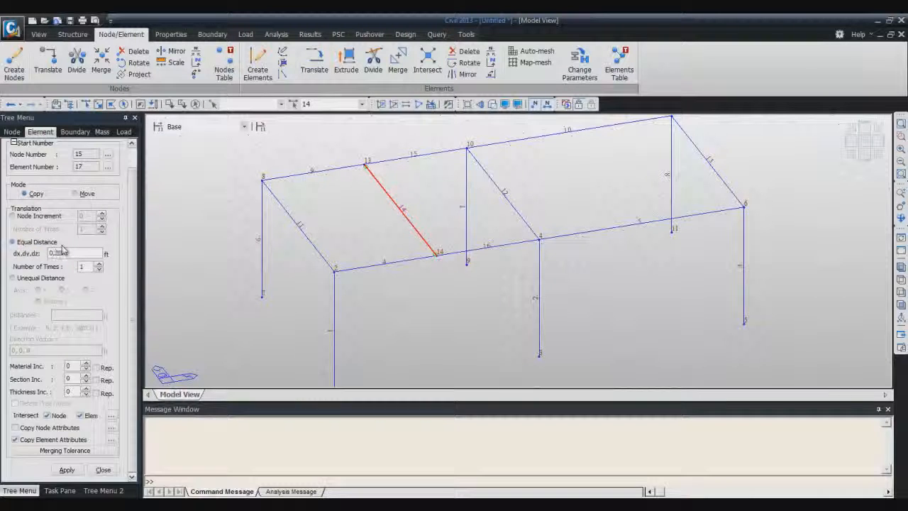
key(BackSpace)
key(BackSpace)
key(BackSpace)
key(BackSpace)
click(67, 470)
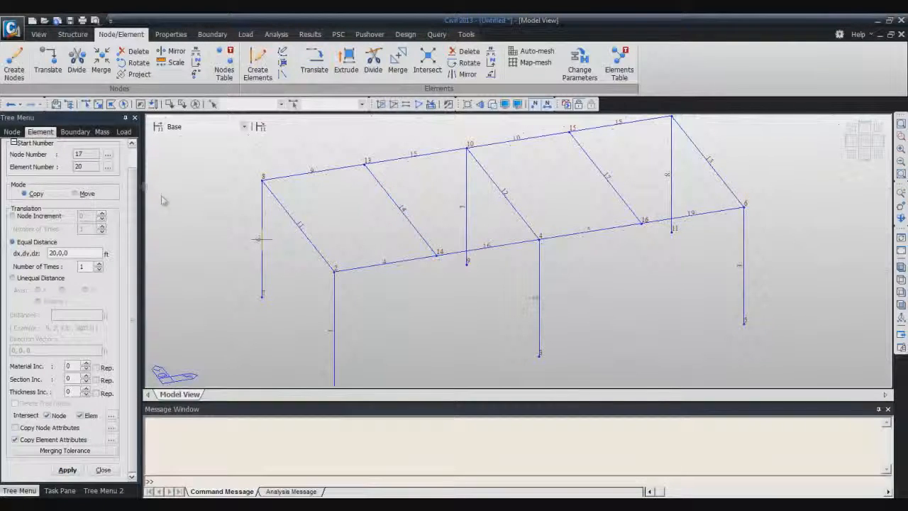
- Close the element translation settings and save the model as Untitled5 in the temp folder
click(103, 469)
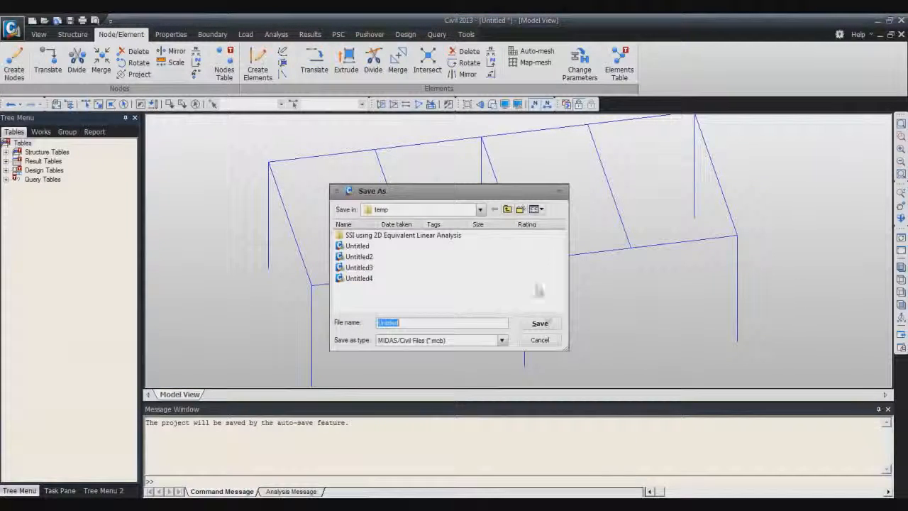
text(5)
click(540, 324)
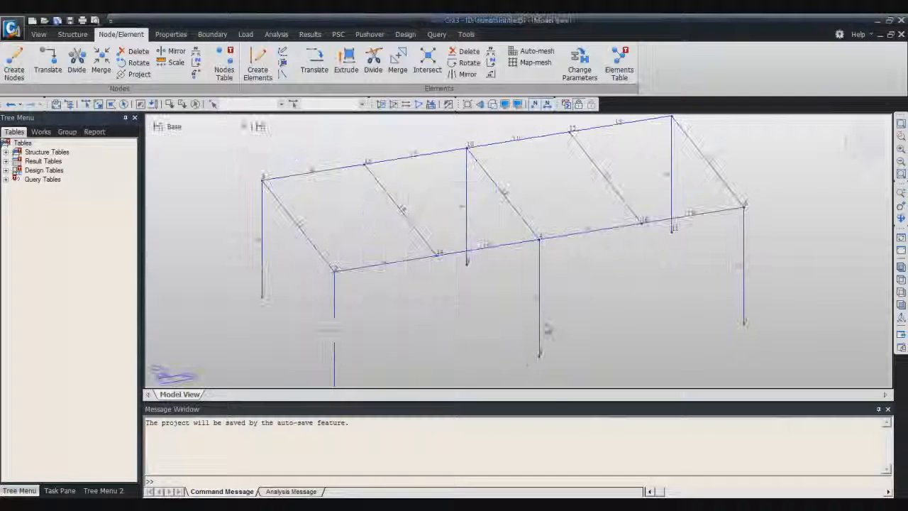
middle_drag(513, 284, 510, 282)
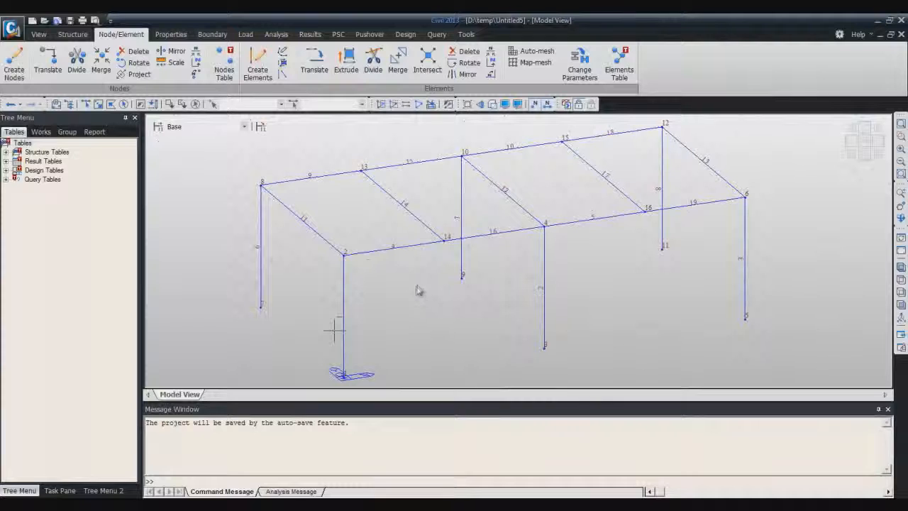